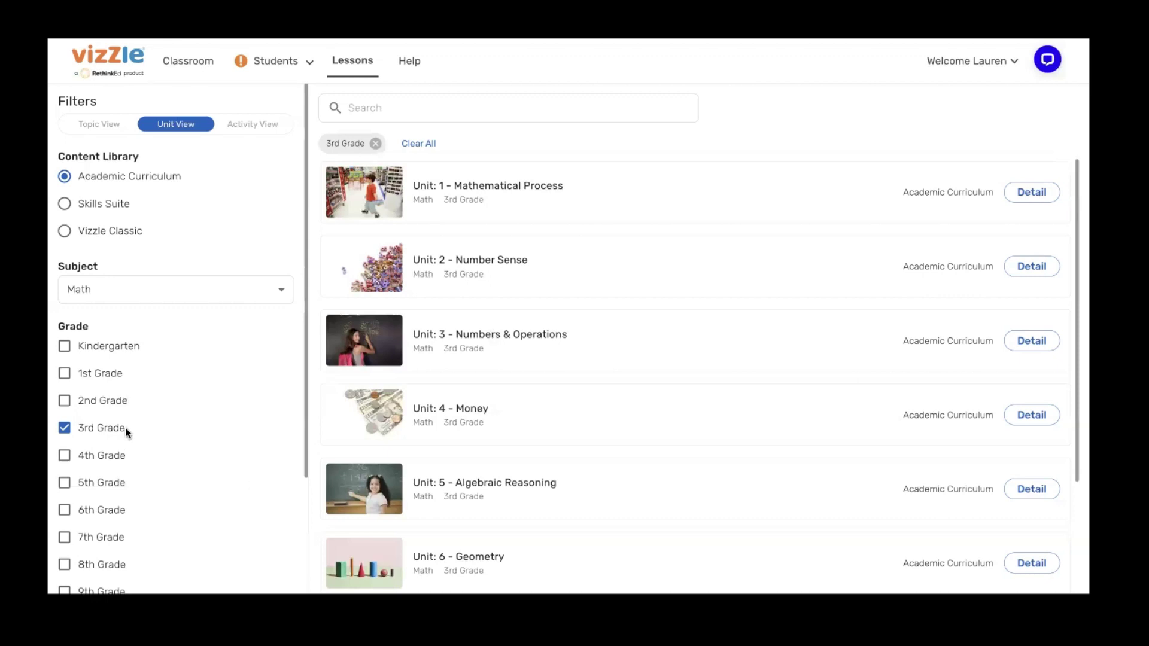
Step: Scroll the unit list and open the Unit 6 - Geometry detail page
{"action": "scroll", "coordinate": [468, 483], "scroll_direction": "down", "scroll_amount": 3}
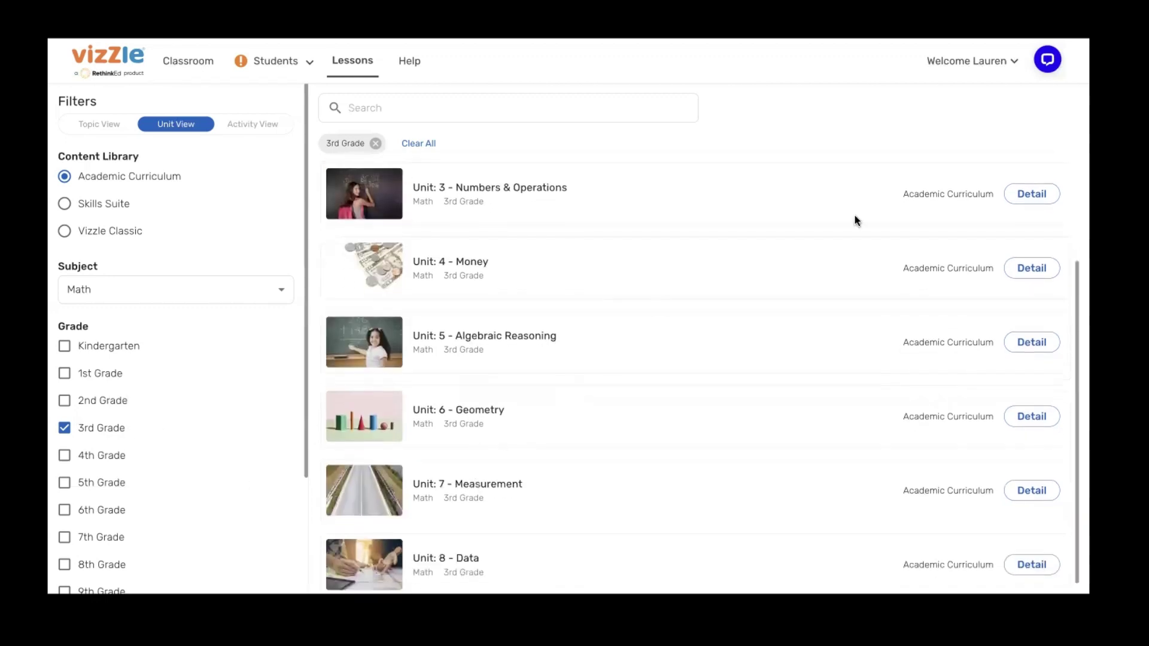
{"action": "left_click", "coordinate": [1032, 418]}
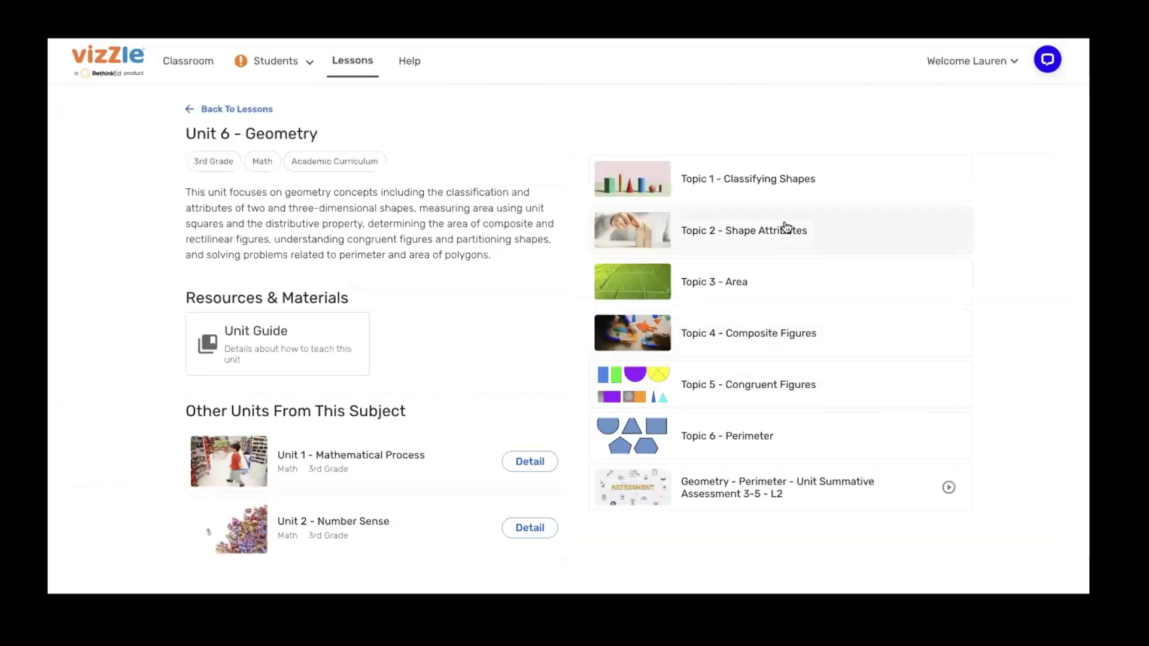
Step: Open Topic 1 - Classifying Shapes and bring its seven Level 1 activities into the Assign dialog
{"action": "left_click", "coordinate": [763, 181]}
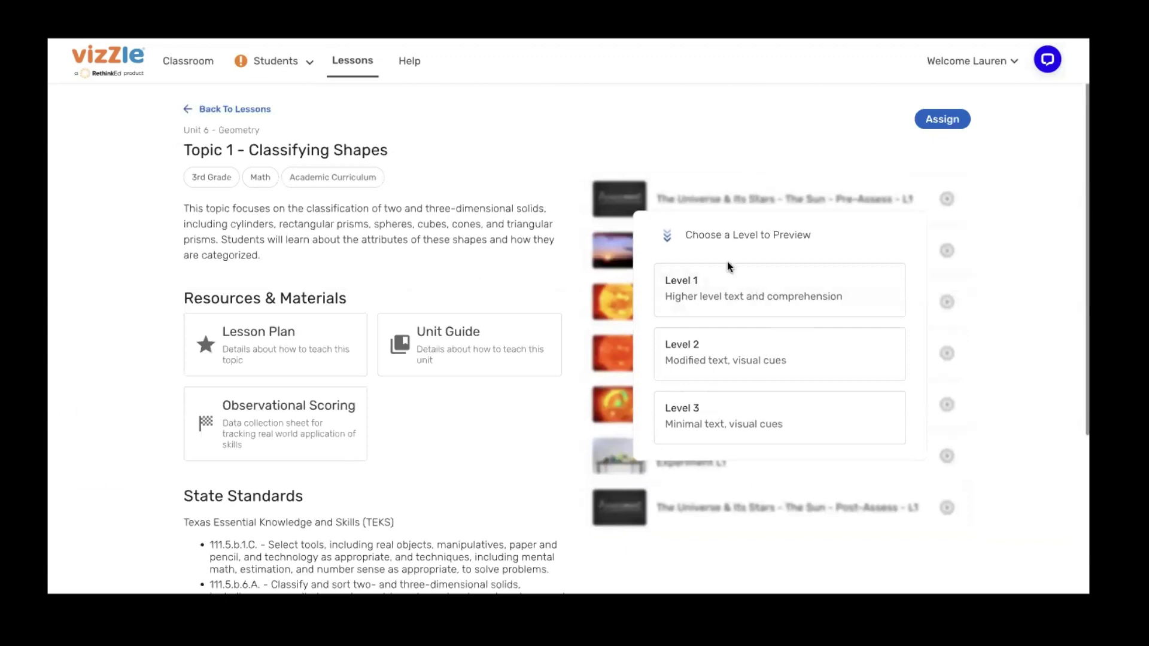
{"action": "left_click", "coordinate": [716, 292]}
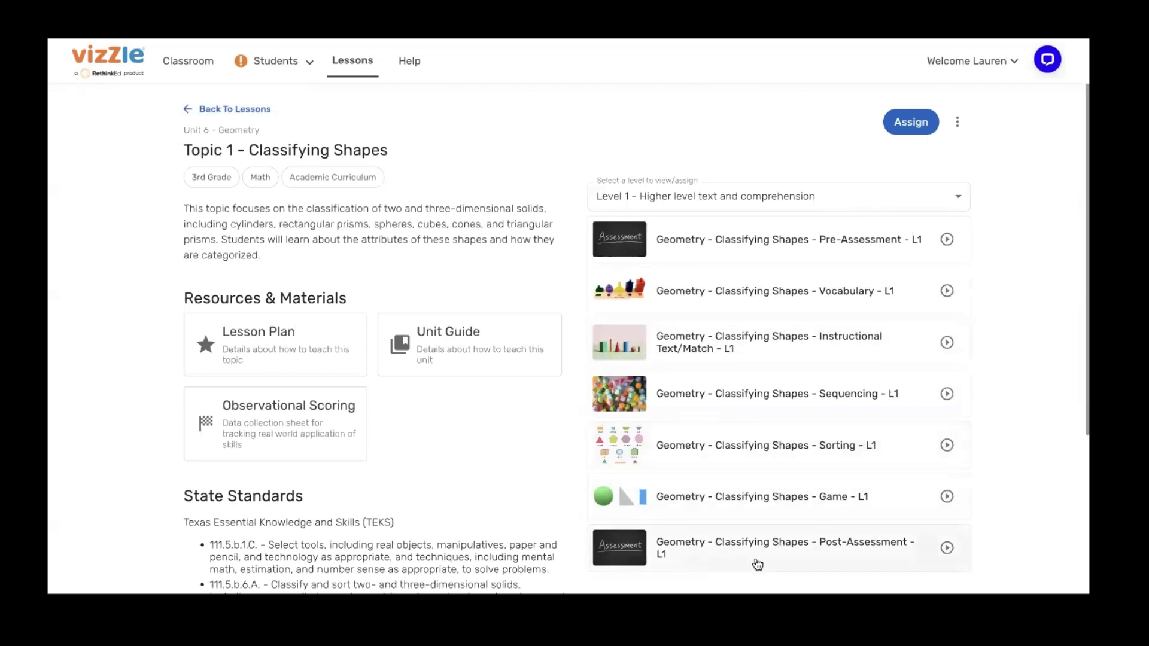
{"action": "left_click", "coordinate": [901, 127]}
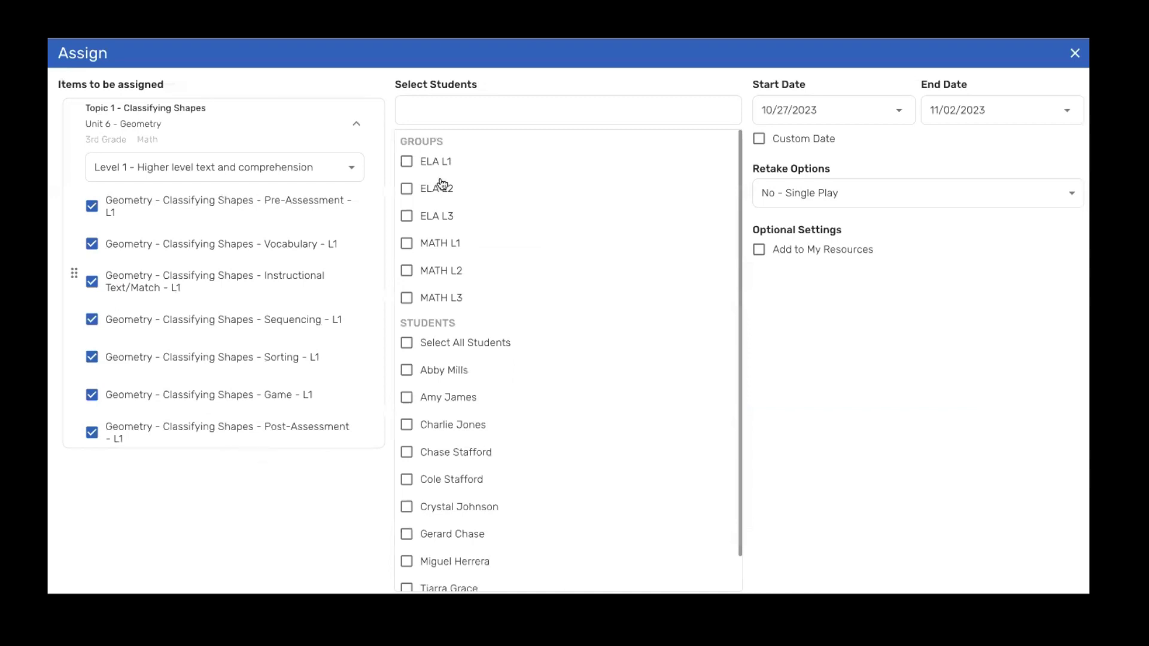
Step: Assign the Level 1 lessons to MATH L1 for 10/27–11/02/2023 with Yes - Multi-Play retakes
{"action": "left_click", "coordinate": [411, 249]}
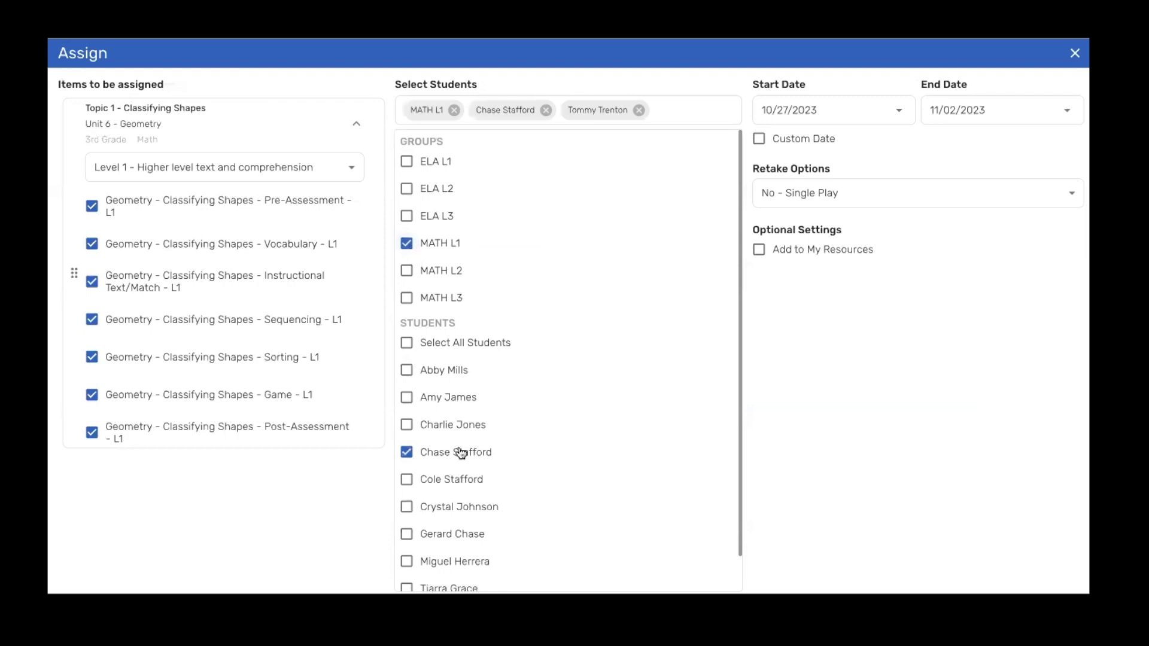
{"action": "scroll", "coordinate": [460, 450], "scroll_direction": "down", "scroll_amount": 1}
{"action": "scroll", "coordinate": [460, 450], "scroll_direction": "up", "scroll_amount": 1}
{"action": "left_click", "coordinate": [785, 193]}
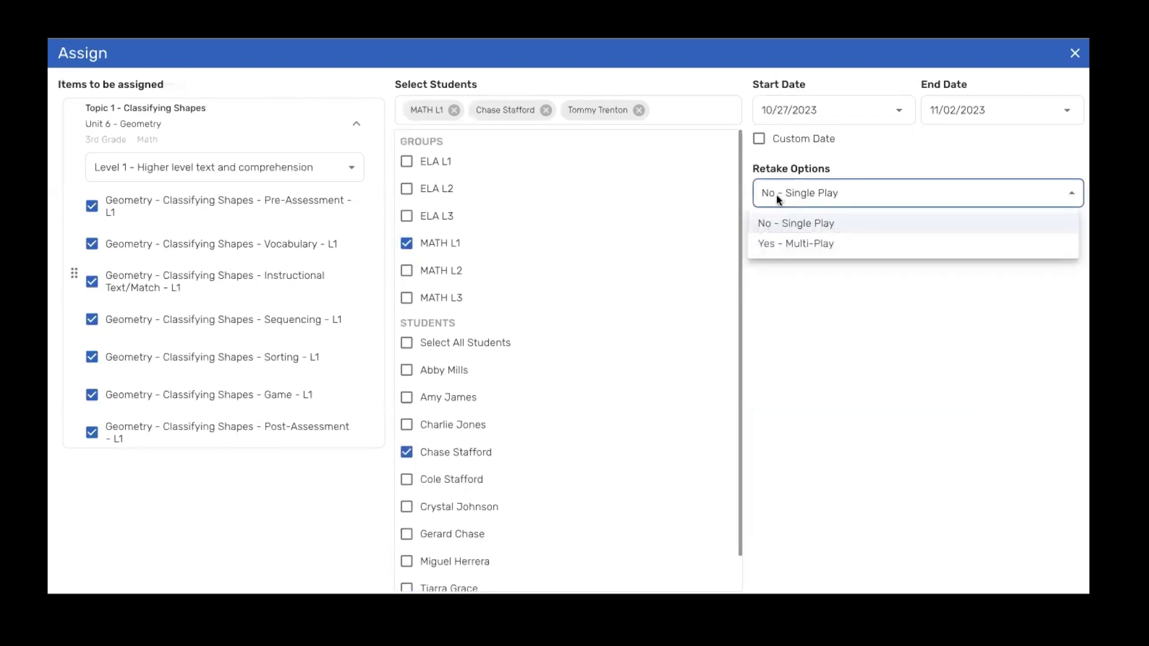
{"action": "left_click", "coordinate": [783, 249]}
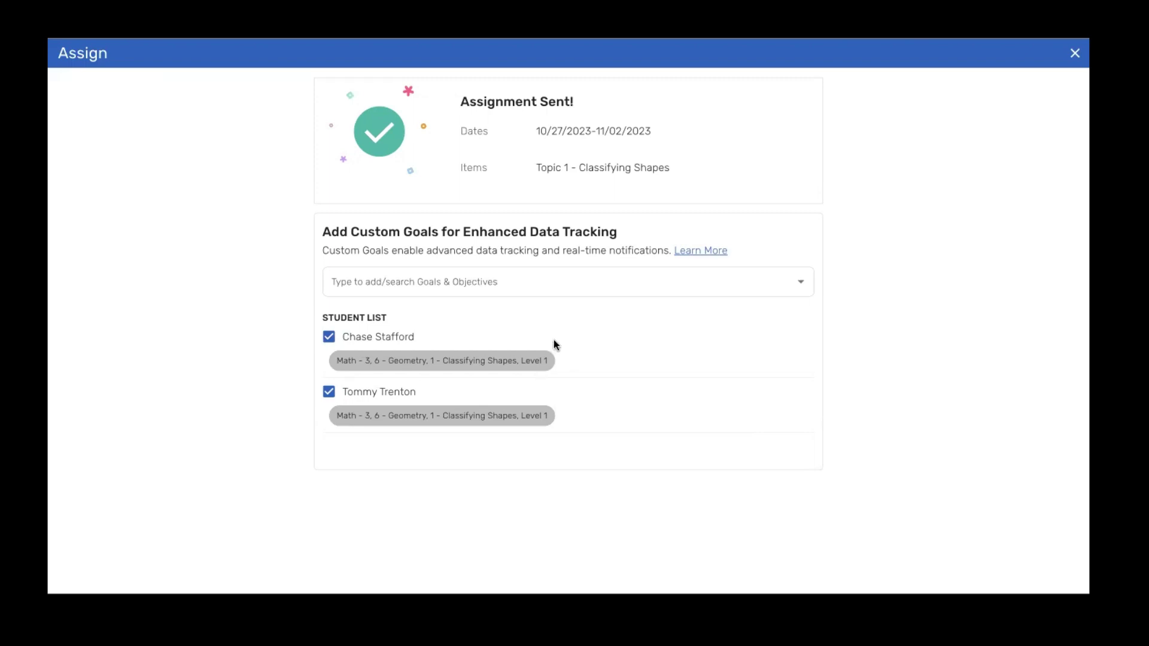
{"action": "left_click", "coordinate": [476, 281]}
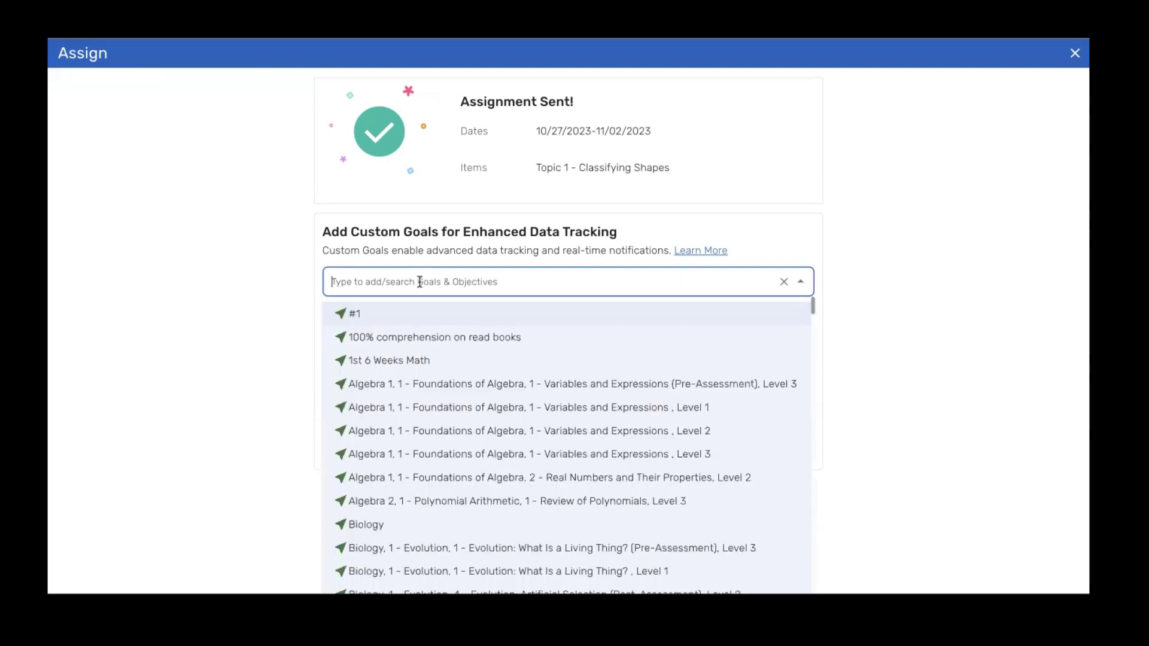
Step: Create the custom goal 'IEP Goal: 2D/3D shapes' for both students and close the Assign dialog
{"action": "type", "text": "IE"}
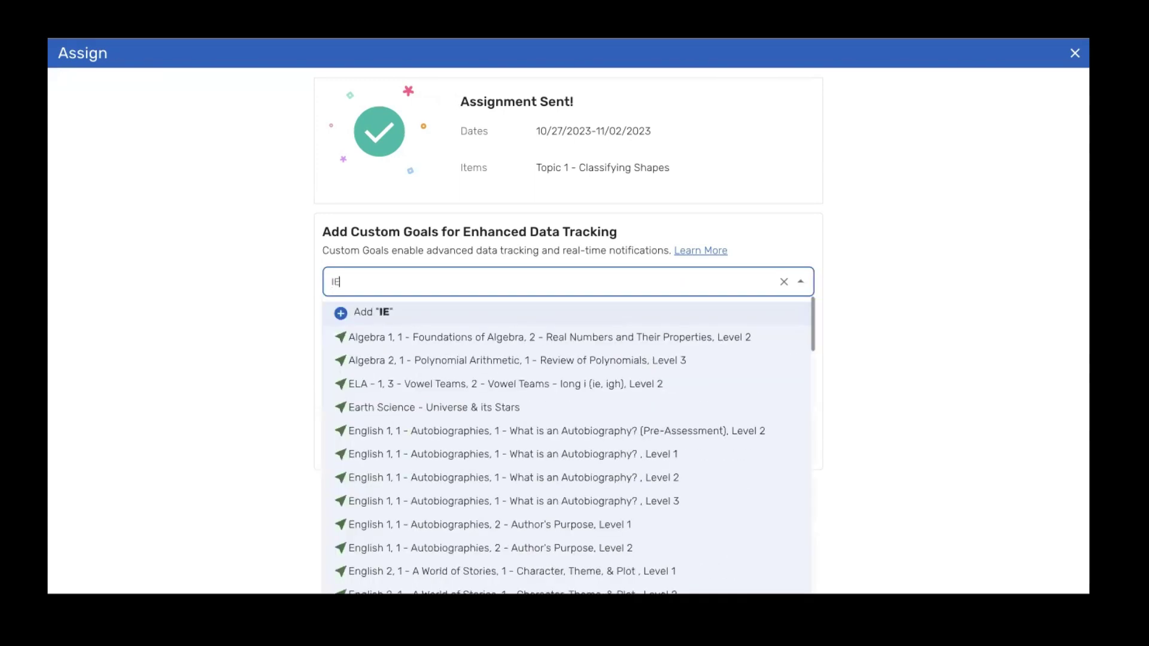
{"action": "type", "text": "P G"}
{"action": "key", "text": "BackSpace"}
{"action": "type", "text": "Goal: "}
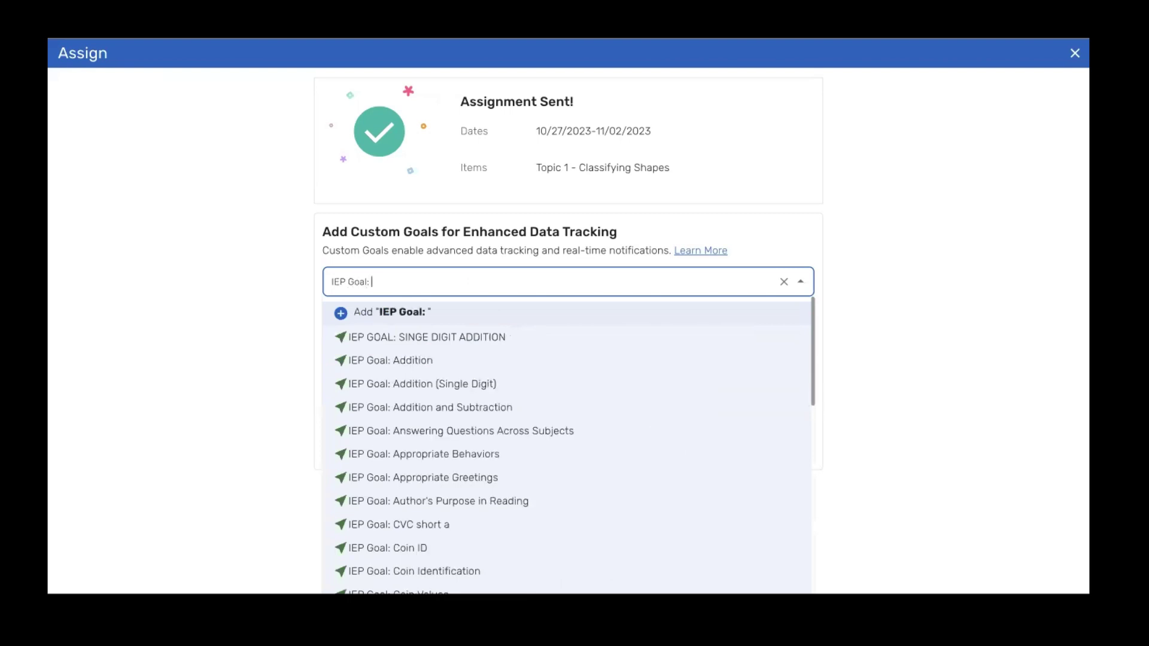
{"action": "type", "text": "2D"}
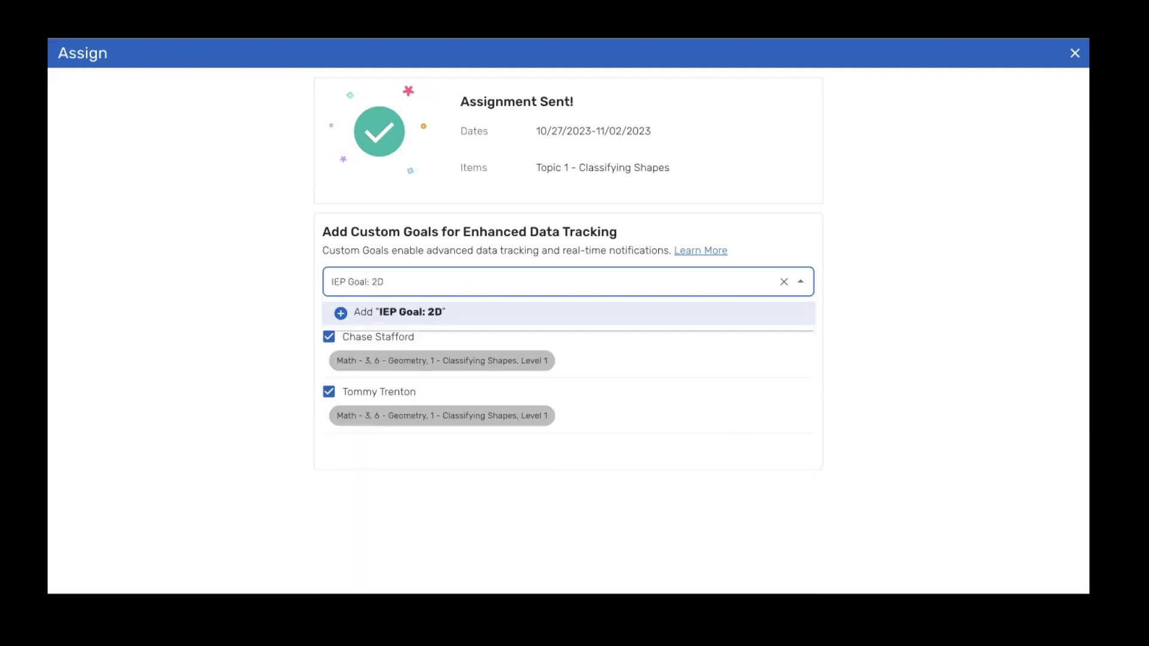
{"action": "type", "text": "/3"}
{"action": "key", "text": "BackSpace"}
{"action": "type", "text": "3"}
{"action": "key", "text": "BackSpace"}
{"action": "type", "text": "3D shapes"}
{"action": "key", "text": "Return"}
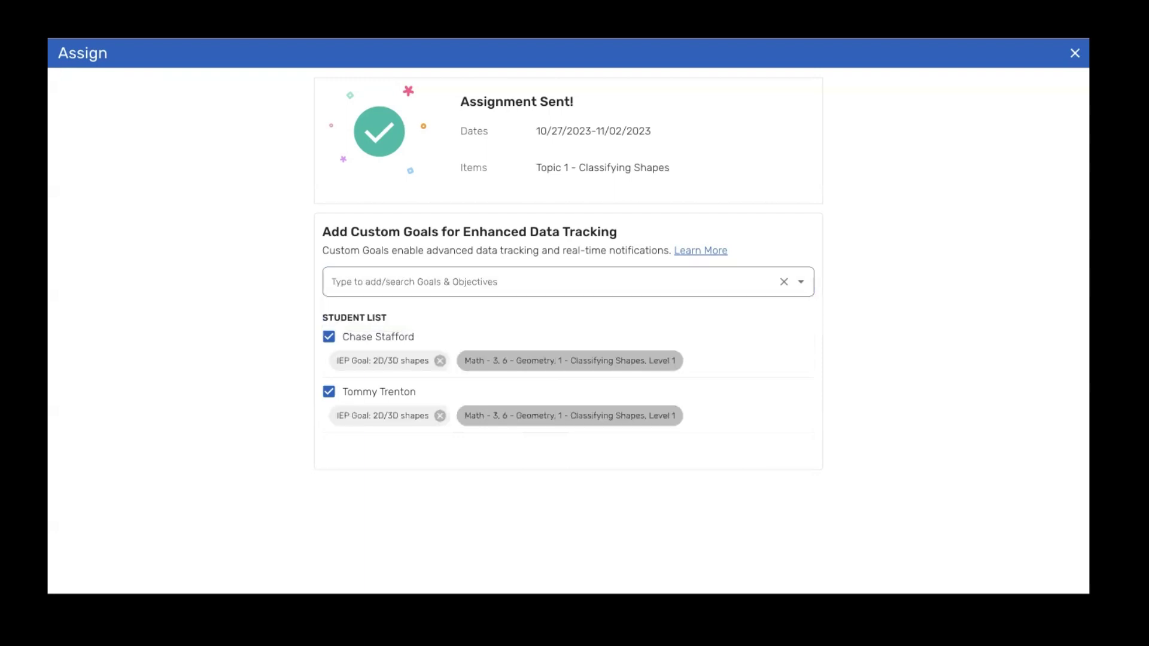
{"action": "left_click", "coordinate": [762, 455]}
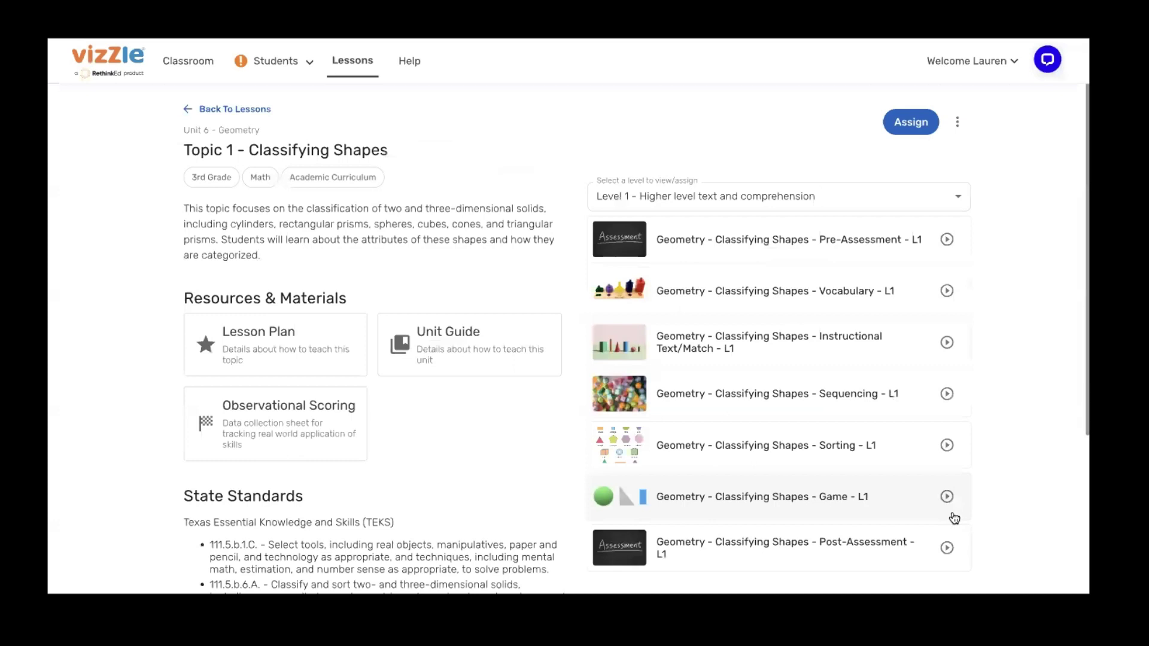
{"action": "left_click", "coordinate": [271, 59]}
Step: Open the student's tracking page and view the IEP Goal: 2D/3D shapes activity results
{"action": "left_click", "coordinate": [290, 301]}
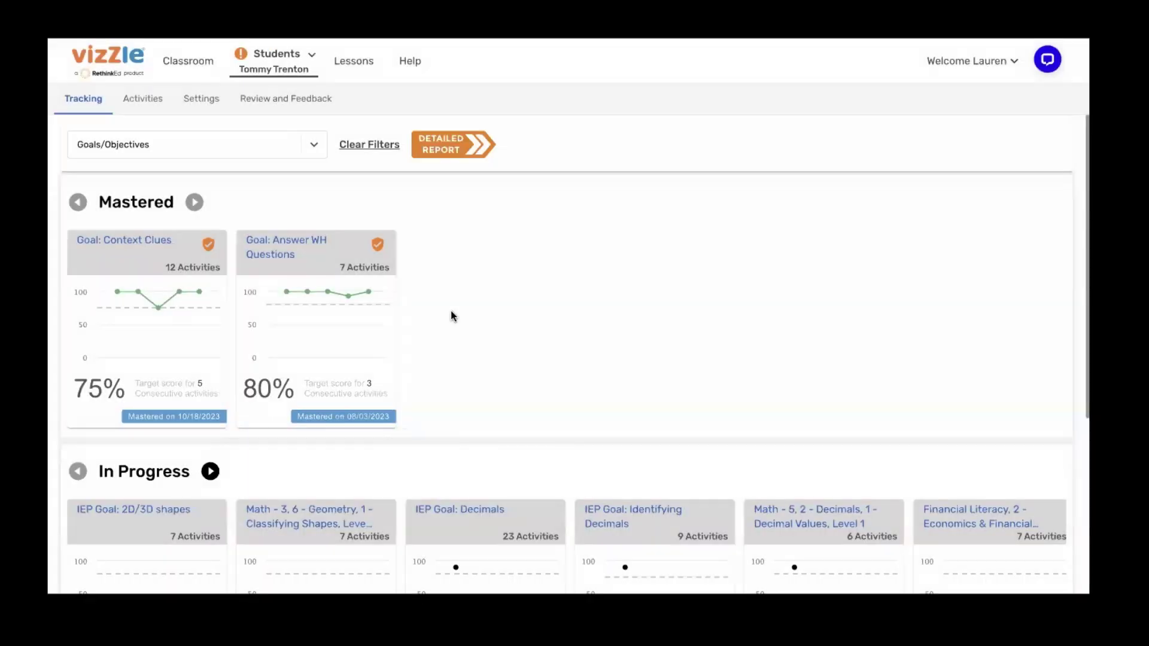
{"action": "scroll", "coordinate": [450, 311], "scroll_direction": "down", "scroll_amount": 2}
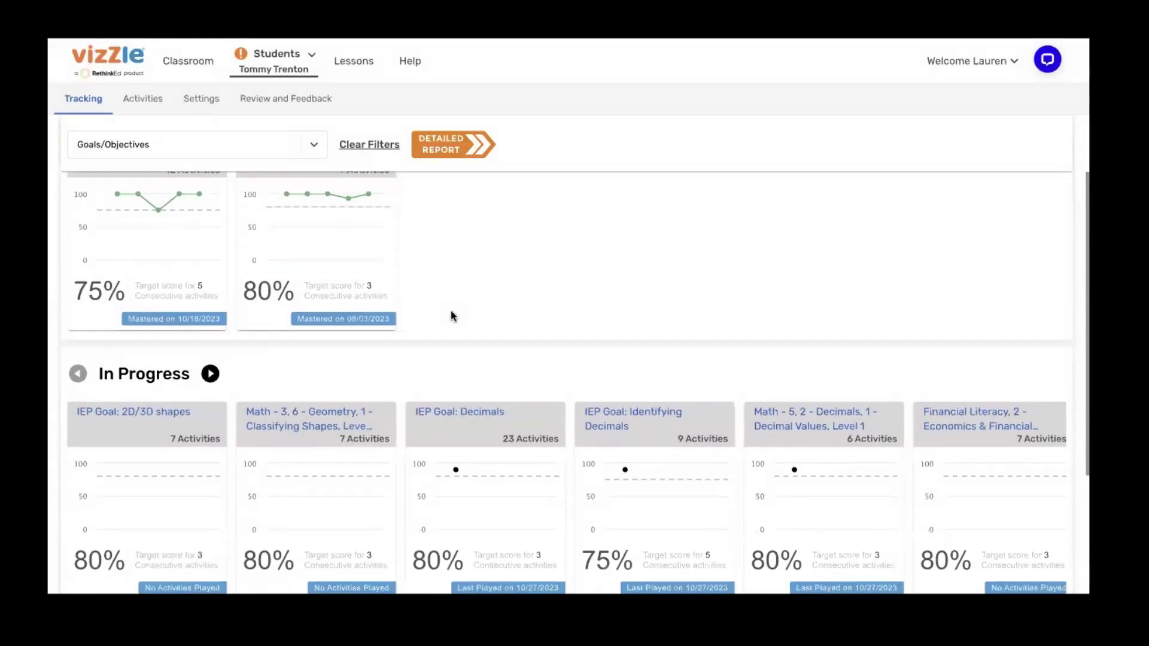
{"action": "left_click", "coordinate": [124, 414]}
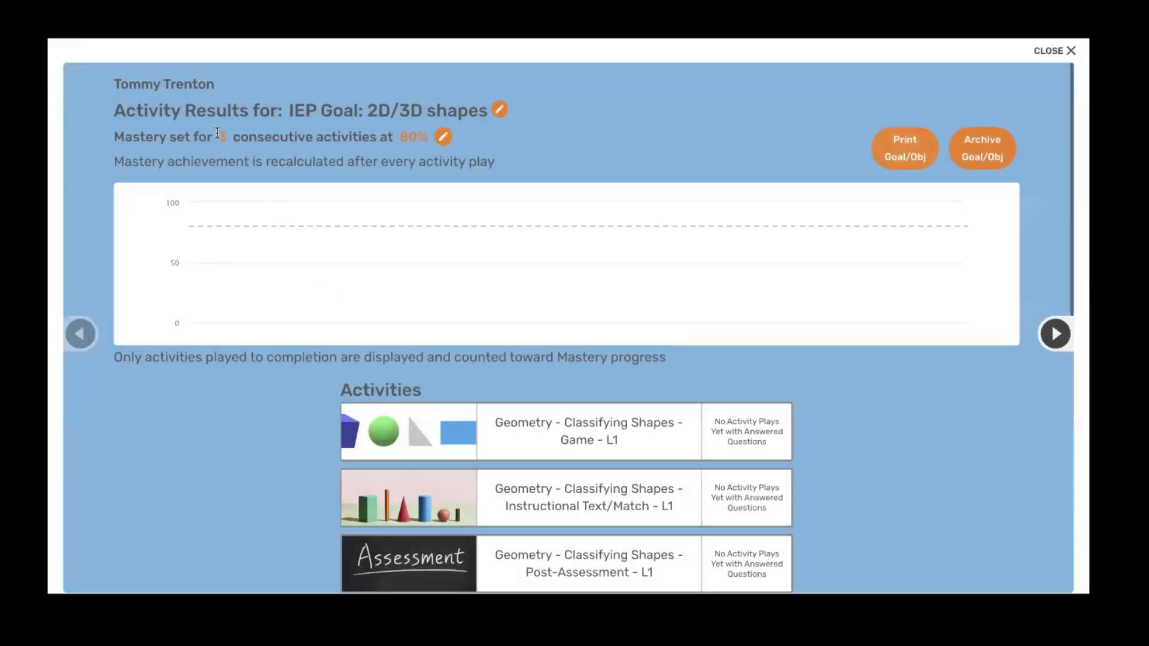
Step: Change the 2D/3D shapes mastery criteria to 5 consecutive activities at 75%, then return to Lessons
{"action": "left_click", "coordinate": [443, 137]}
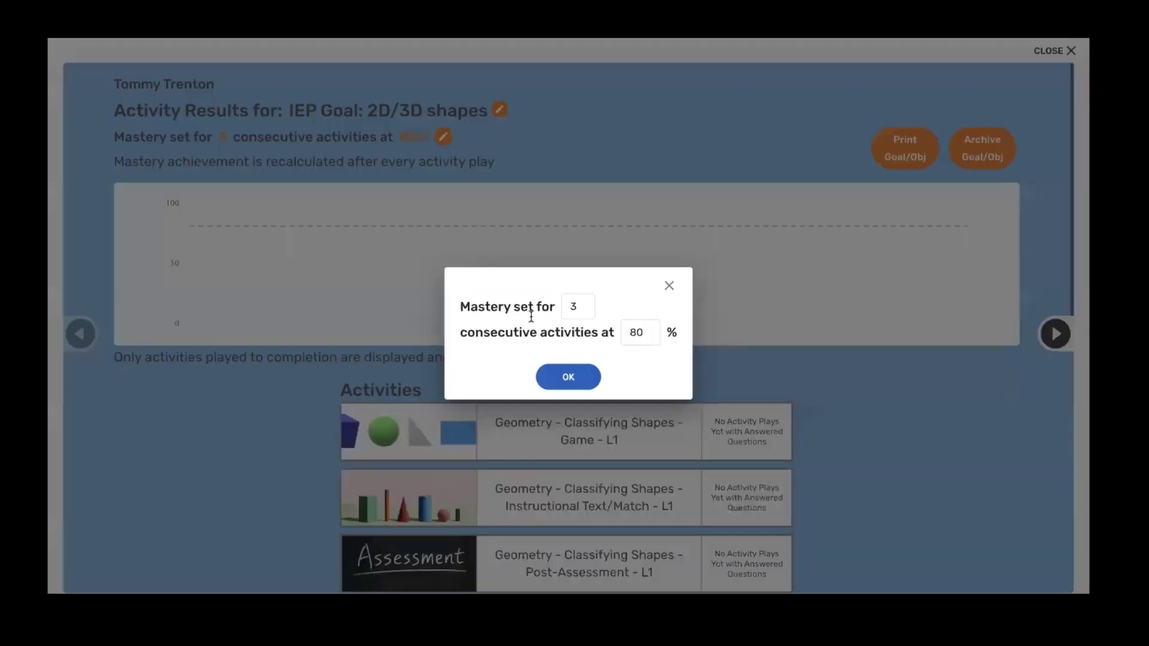
{"action": "left_click", "coordinate": [574, 306]}
{"action": "key", "text": "BackSpace"}
{"action": "type", "text": "4"}
{"action": "key", "text": "BackSpace"}
{"action": "type", "text": "5"}
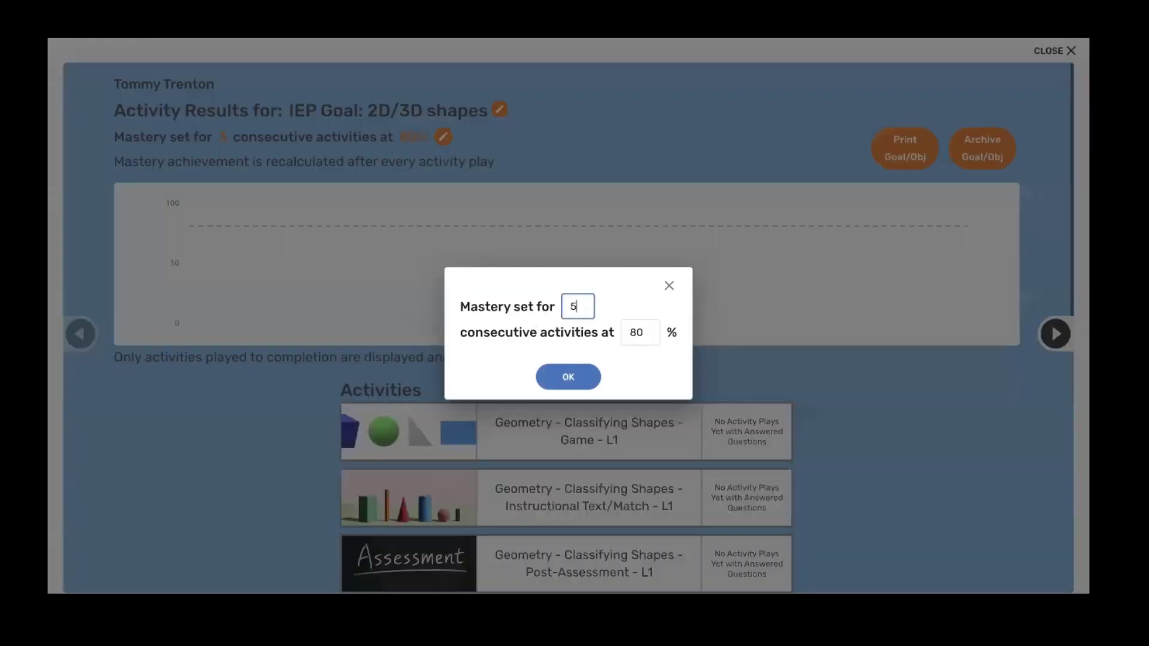
{"action": "left_click", "coordinate": [657, 332]}
{"action": "key", "text": "BackSpace"}
{"action": "key", "text": "BackSpace"}
{"action": "type", "text": "75"}
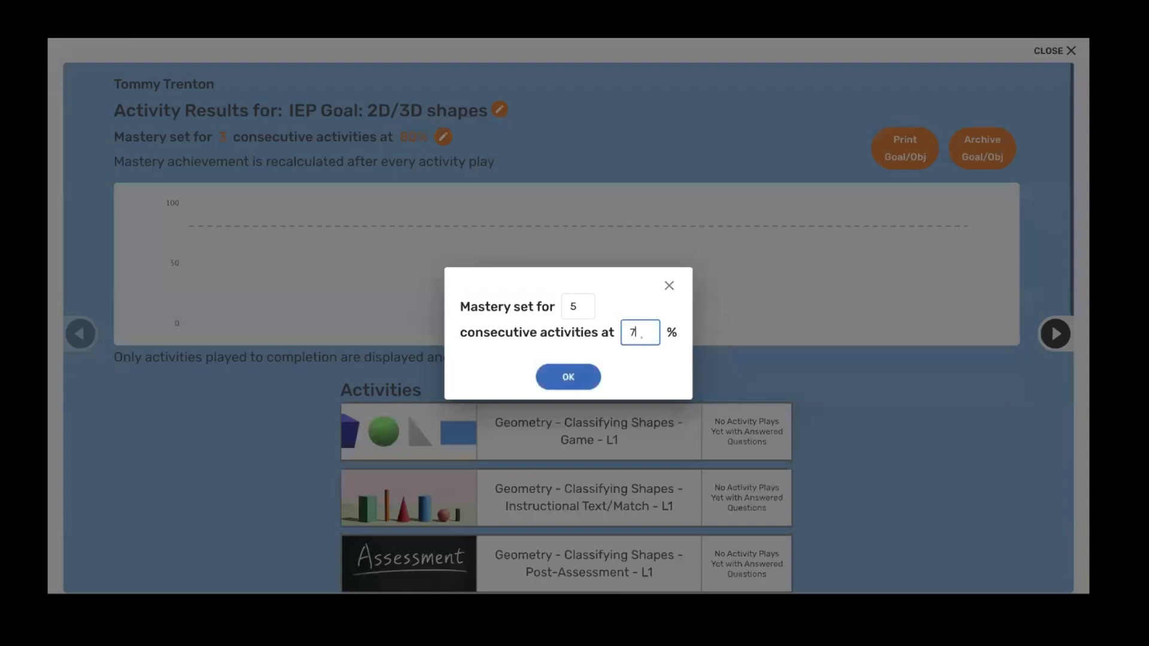
{"action": "left_click", "coordinate": [572, 378]}
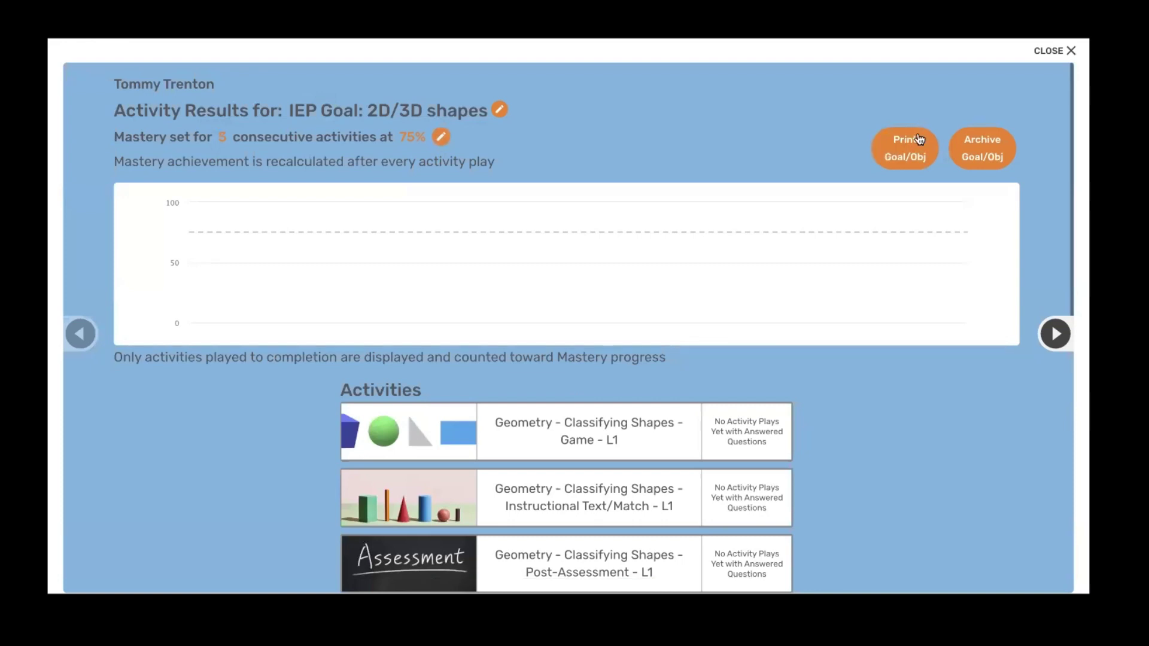
{"action": "left_click", "coordinate": [1056, 53]}
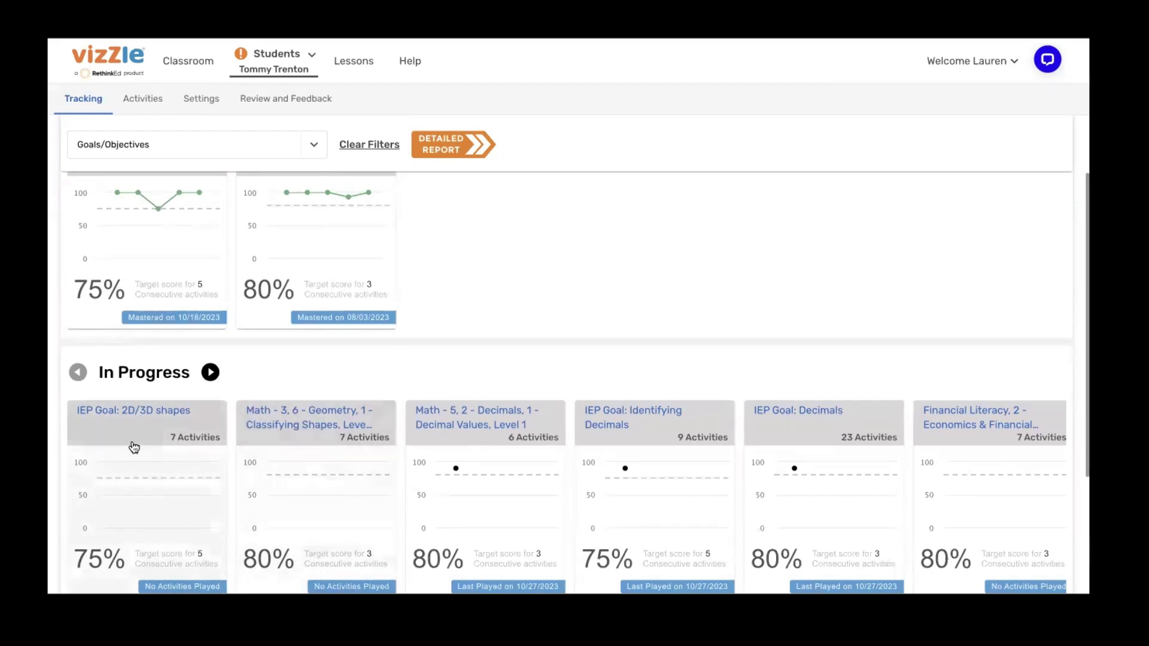
{"action": "left_click", "coordinate": [355, 64]}
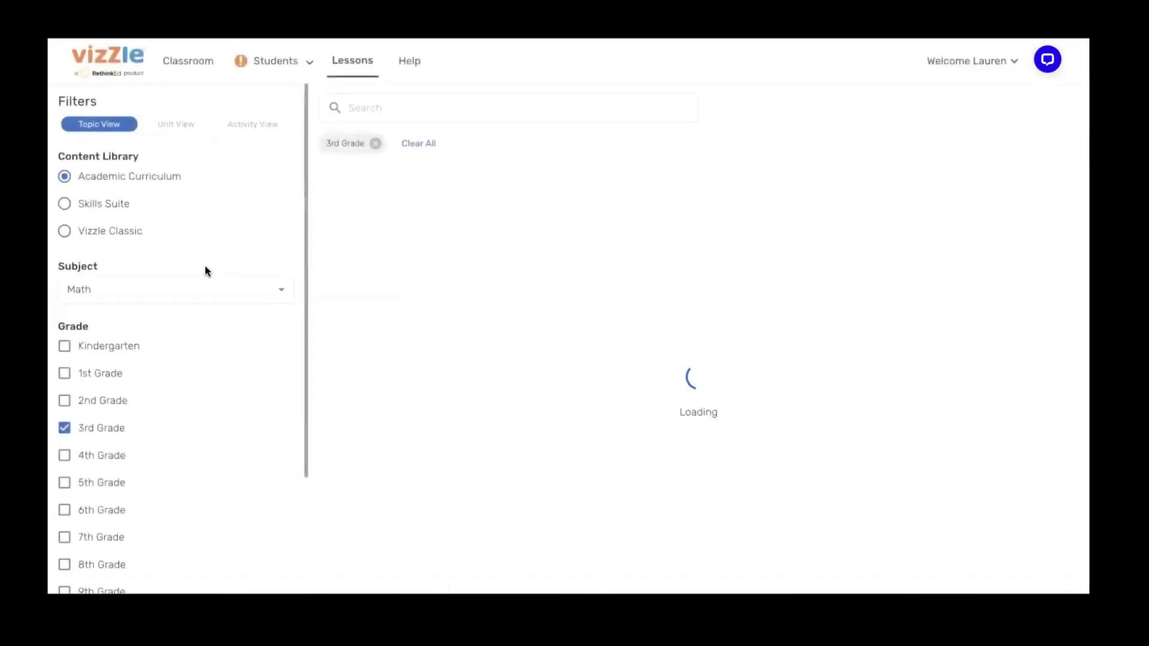
Step: Search Vizzle Classic lessons for 'Shapes', filtered to Math with the 3rd Grade filter removed
{"action": "left_click", "coordinate": [64, 231]}
{"action": "left_click", "coordinate": [377, 108]}
{"action": "type", "text": "Shpae"}
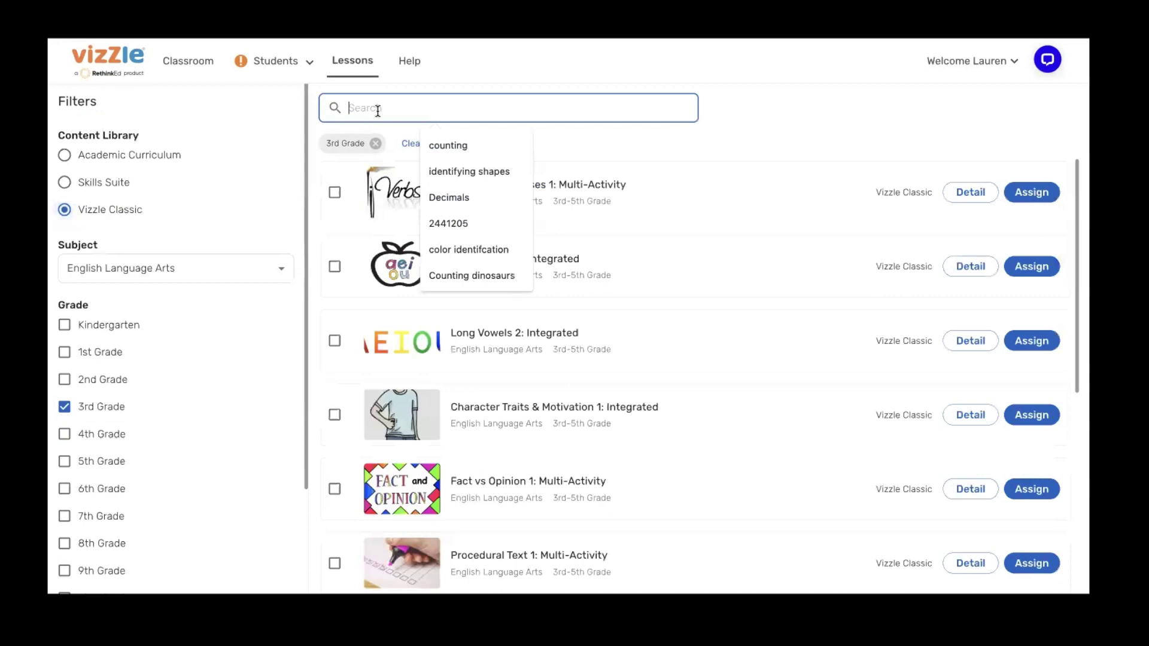
{"action": "key", "text": "BackSpace"}
{"action": "key", "text": "BackSpace"}
{"action": "key", "text": "BackSpace"}
{"action": "type", "text": "apes"}
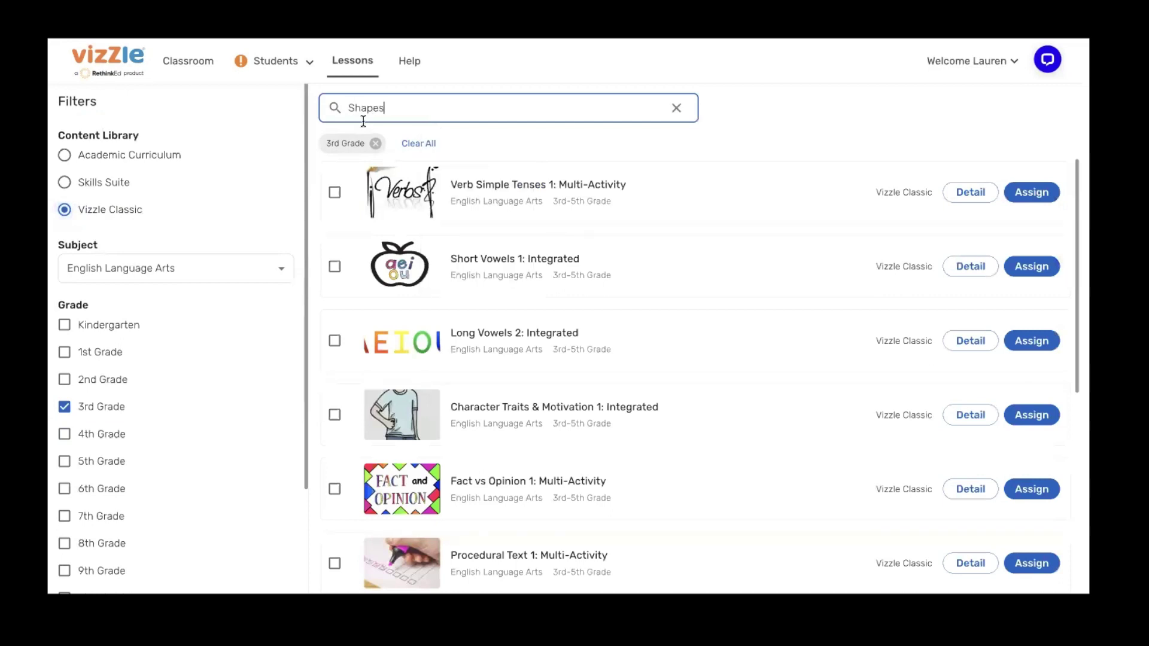
{"action": "key", "text": "Return"}
{"action": "left_click", "coordinate": [171, 269]}
{"action": "left_click", "coordinate": [105, 318]}
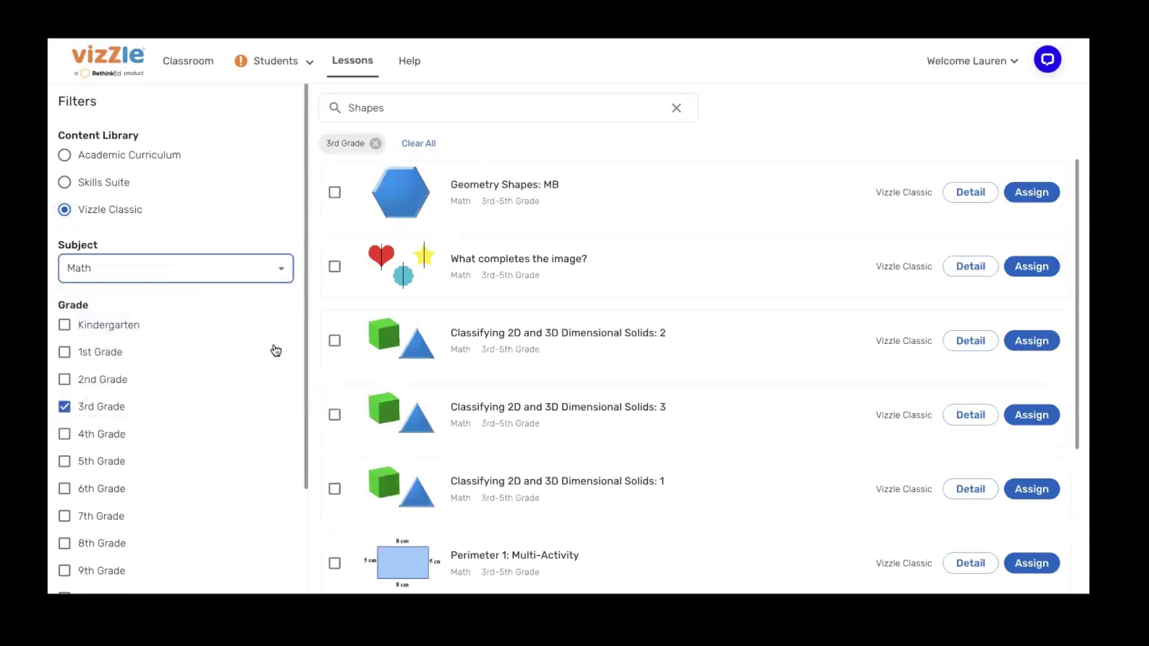
{"action": "left_click", "coordinate": [82, 409]}
Step: Check the 3D Shapes, 2D and 3D Shapes 1, and Geometric Figures 1 multi-activity lessons
{"action": "scroll", "coordinate": [415, 391], "scroll_direction": "down", "scroll_amount": 1}
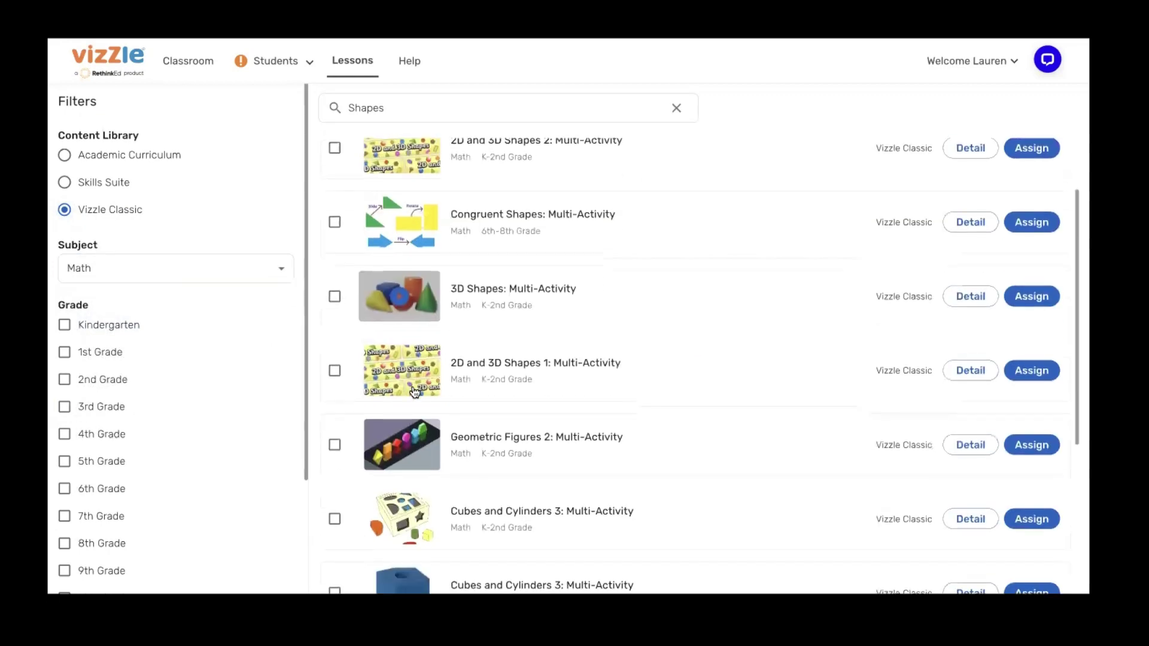
{"action": "scroll", "coordinate": [415, 392], "scroll_direction": "up", "scroll_amount": 1}
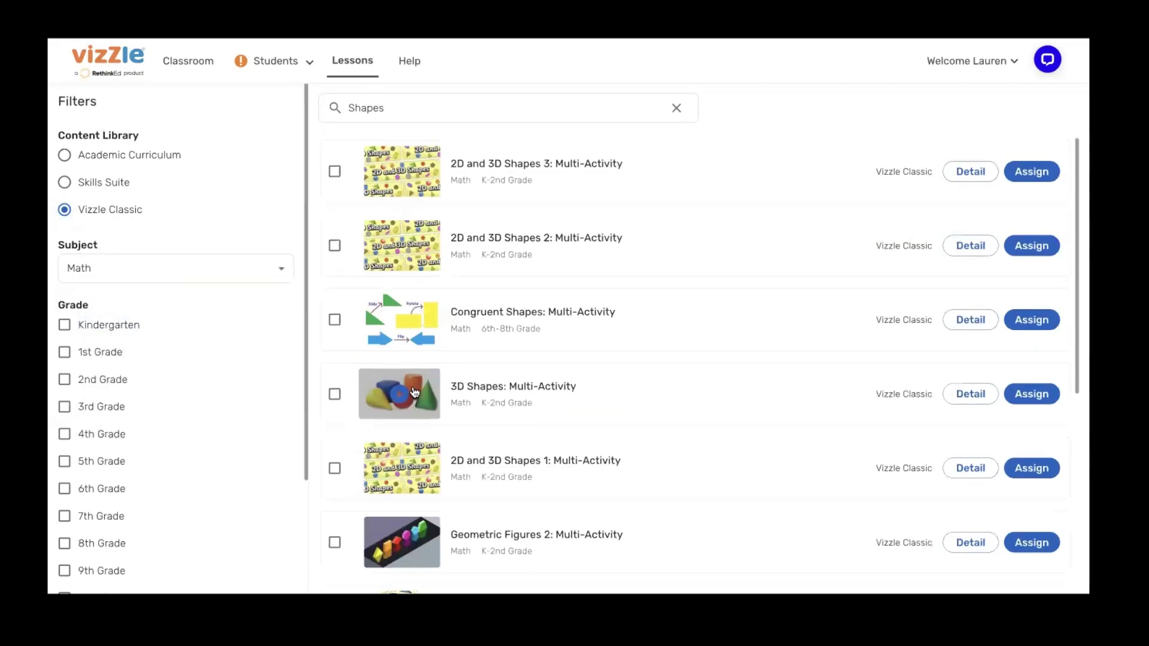
{"action": "scroll", "coordinate": [414, 391], "scroll_direction": "down", "scroll_amount": 1}
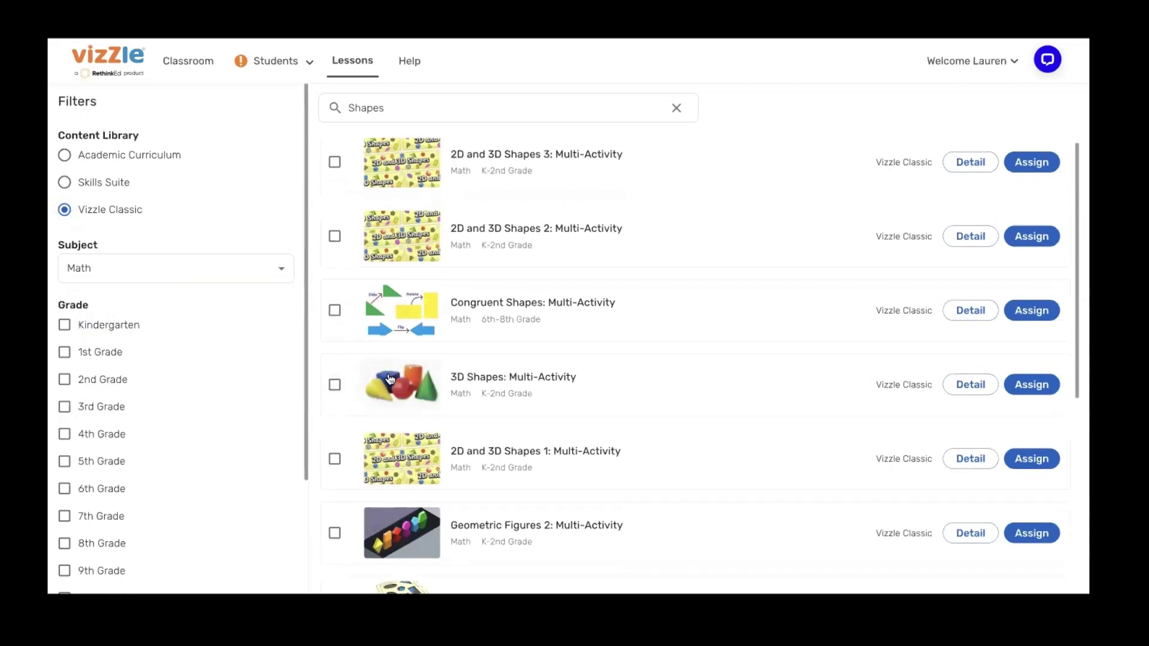
{"action": "left_click", "coordinate": [335, 386]}
{"action": "scroll", "coordinate": [338, 386], "scroll_direction": "down", "scroll_amount": 1}
{"action": "left_click", "coordinate": [334, 382]}
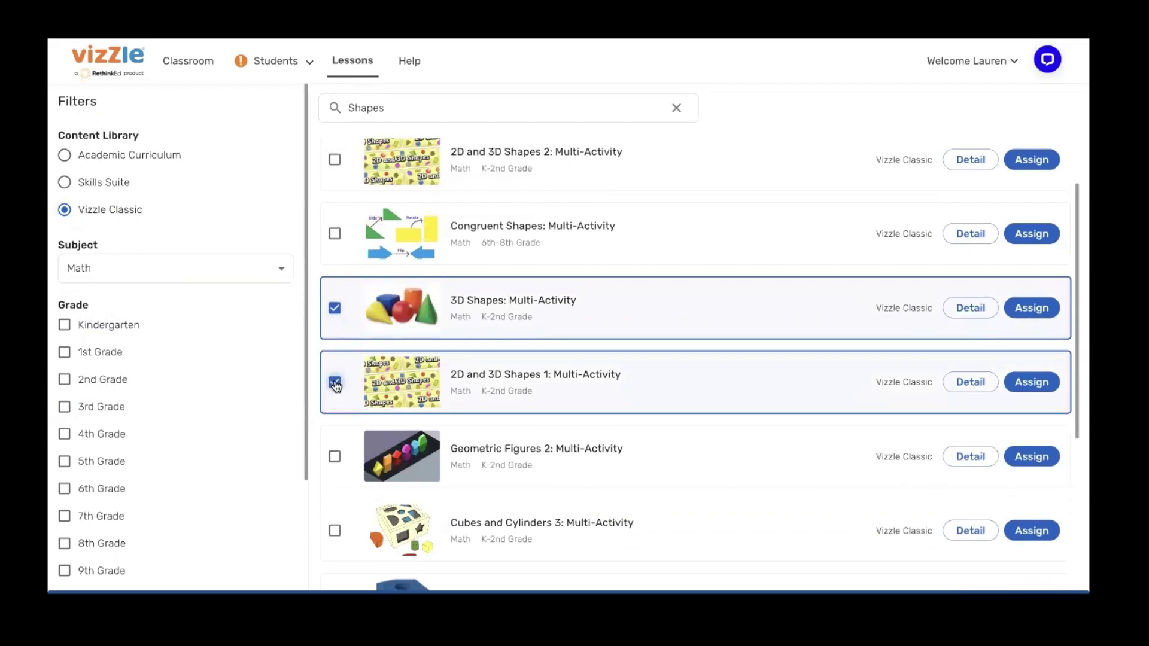
{"action": "scroll", "coordinate": [333, 379], "scroll_direction": "down", "scroll_amount": 3}
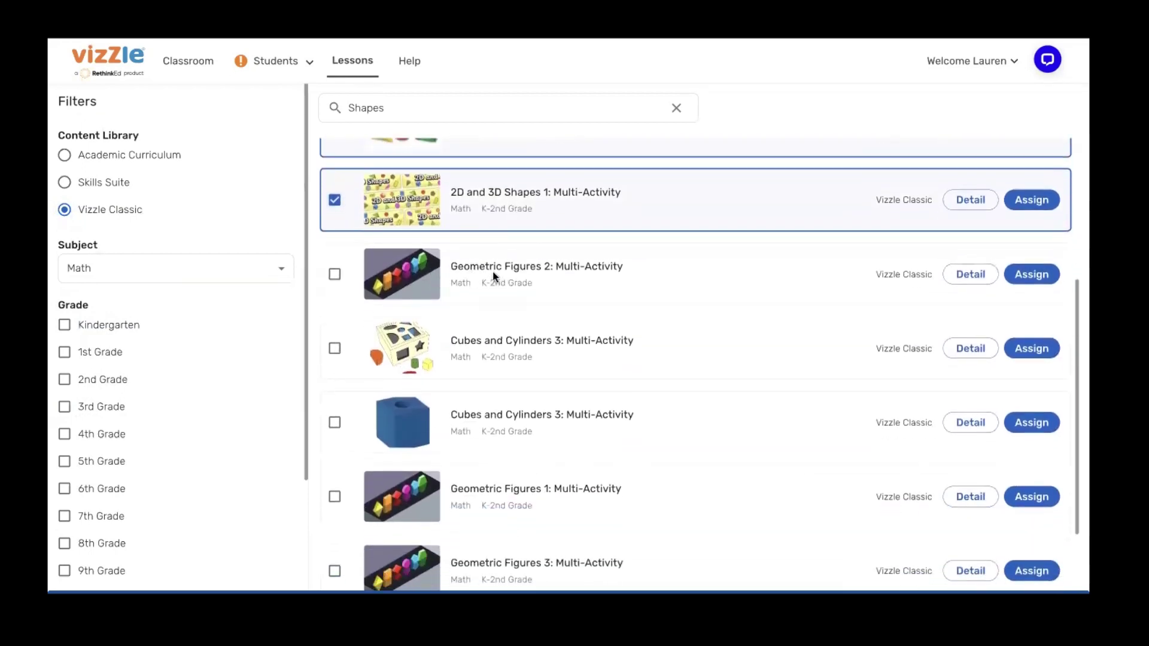
{"action": "scroll", "coordinate": [495, 276], "scroll_direction": "down", "scroll_amount": 3}
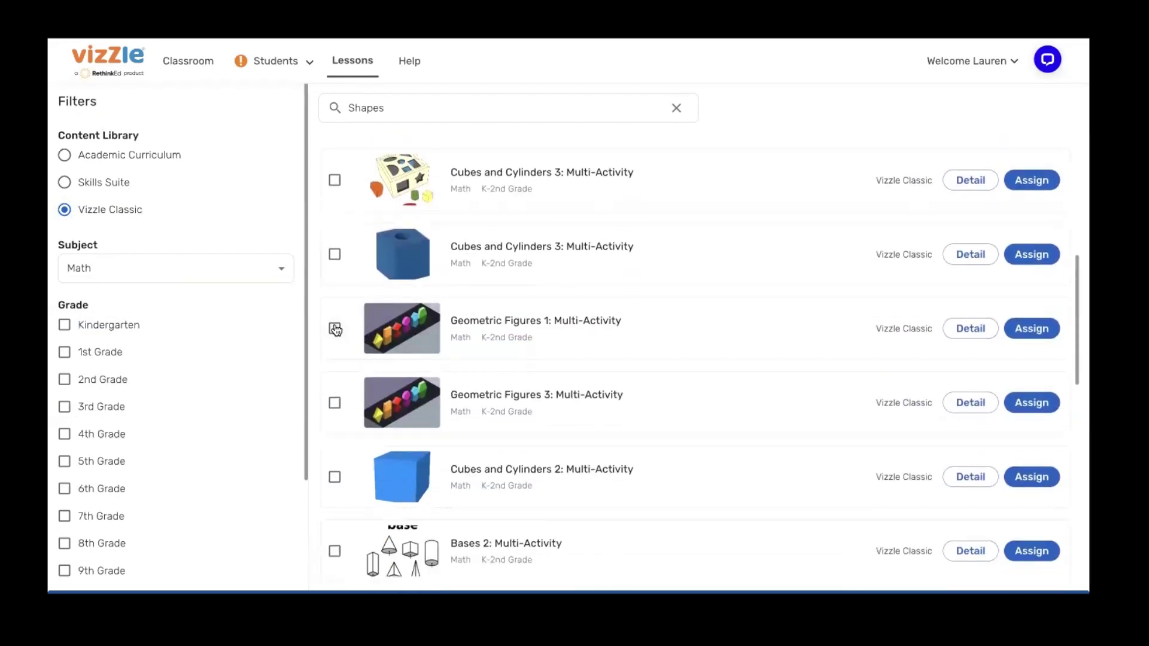
{"action": "left_click", "coordinate": [335, 328]}
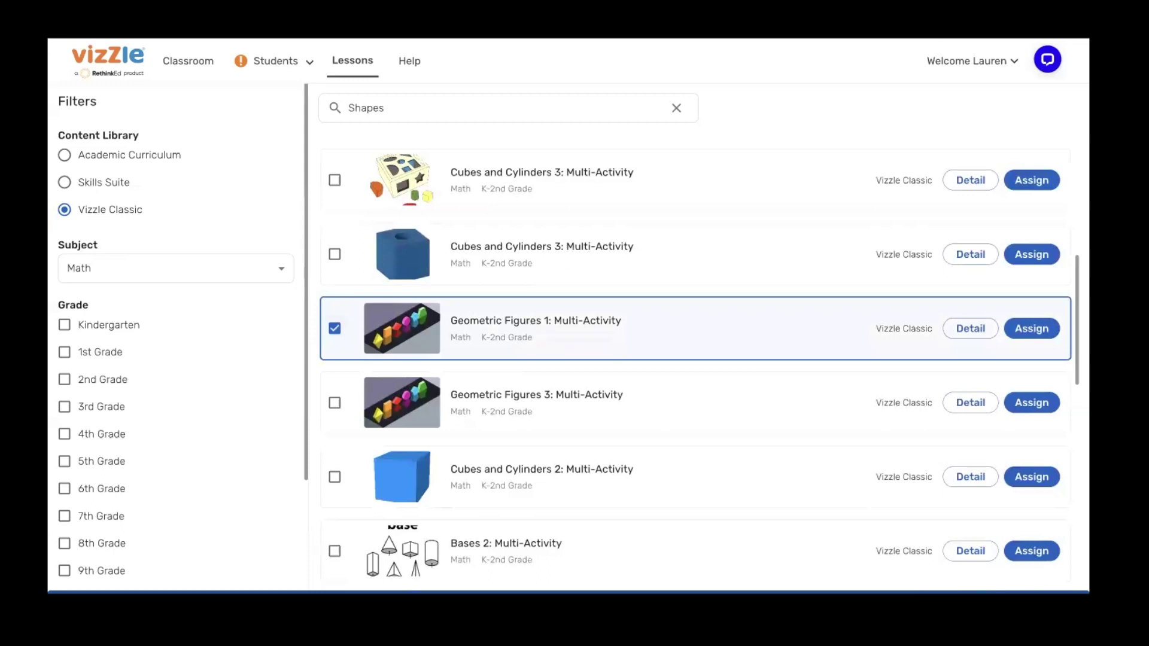
Step: Send the three selected lessons to the MATH L1 group for 10/27–11/02/2023
{"action": "left_click", "coordinate": [785, 392]}
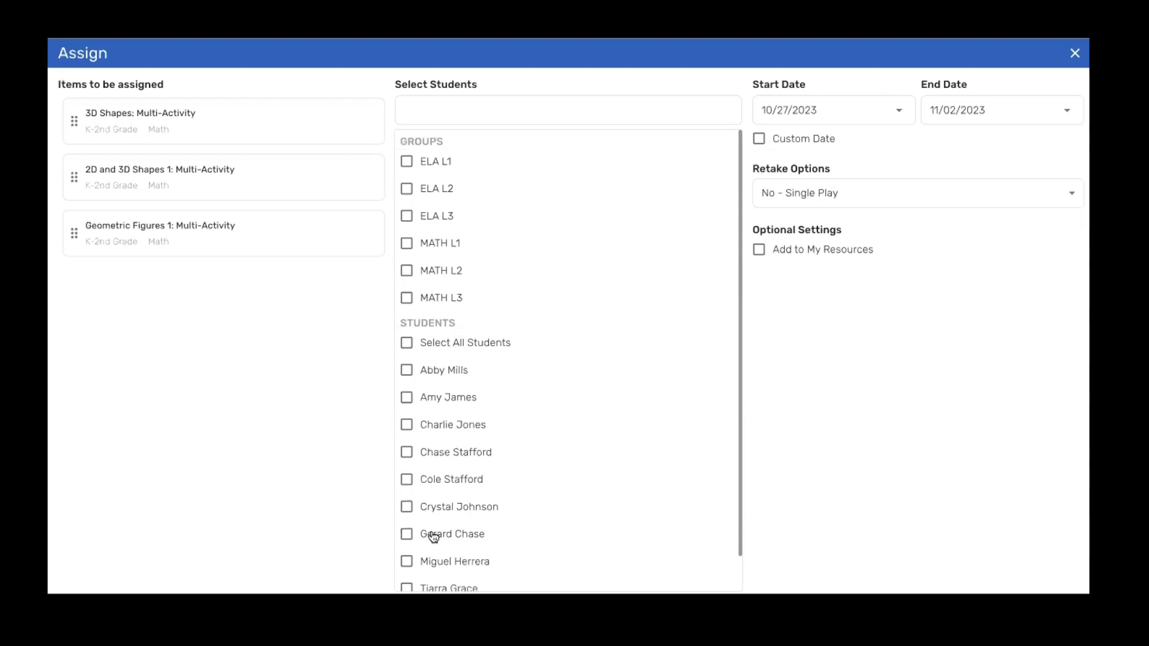
{"action": "left_click", "coordinate": [411, 247]}
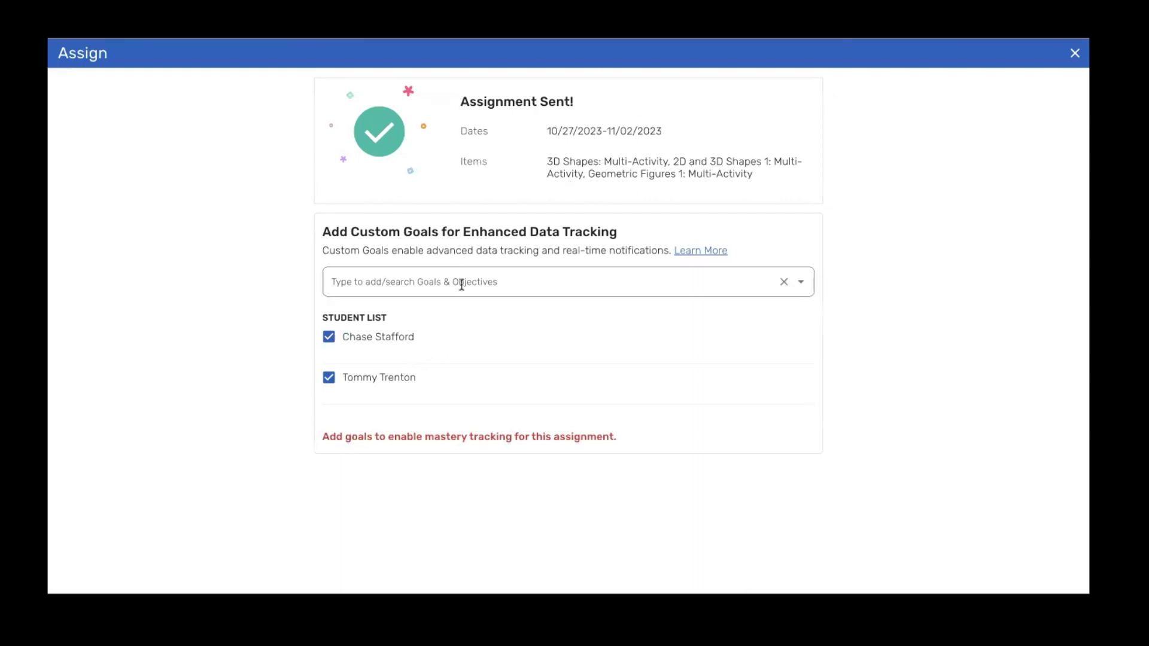
Step: Search '2D' in goals, attach IEP Goal: 2D/3D shapes to the students, and close the dialog
{"action": "left_click", "coordinate": [347, 286]}
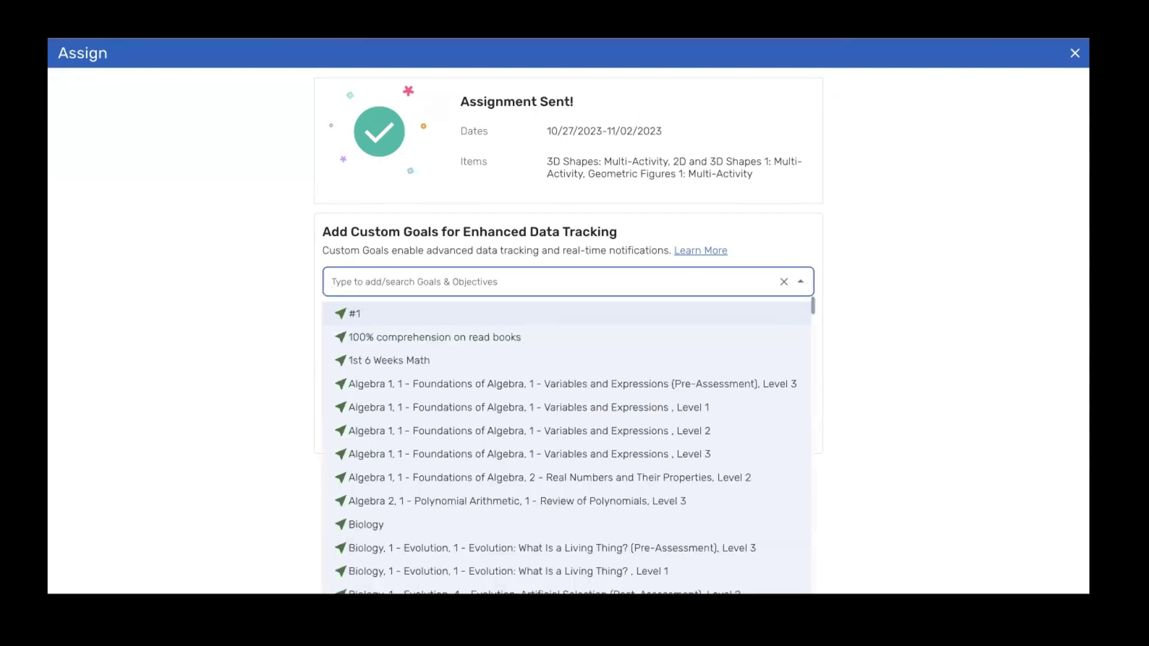
{"action": "type", "text": "IEP Goal: "}
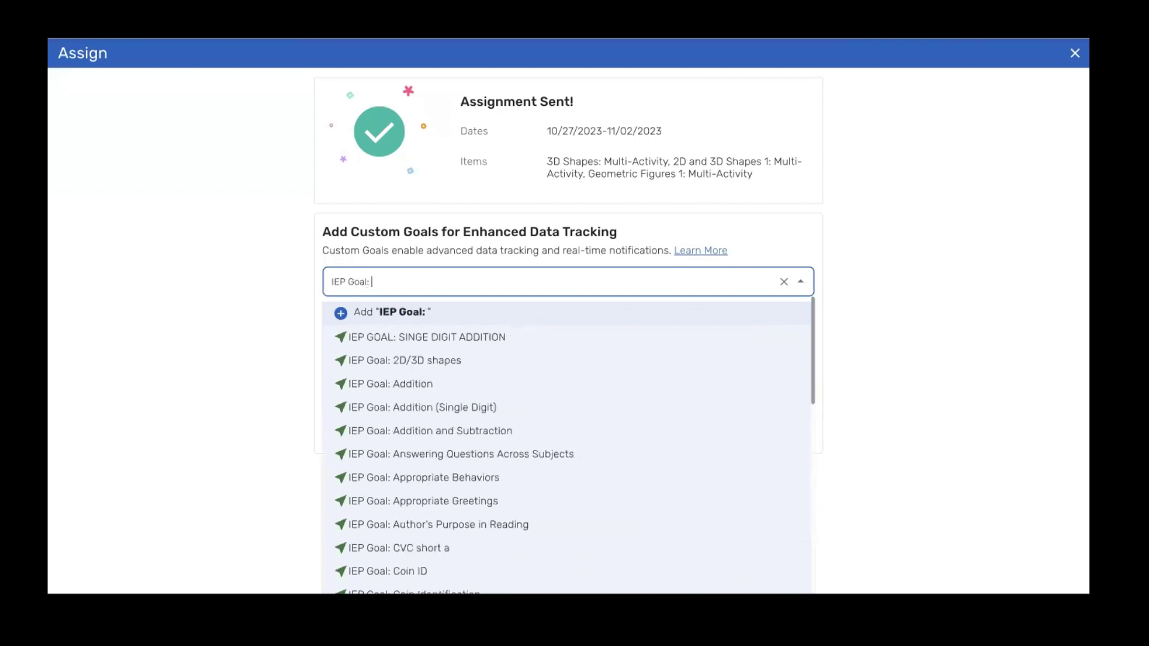
{"action": "type", "text": "Iden"}
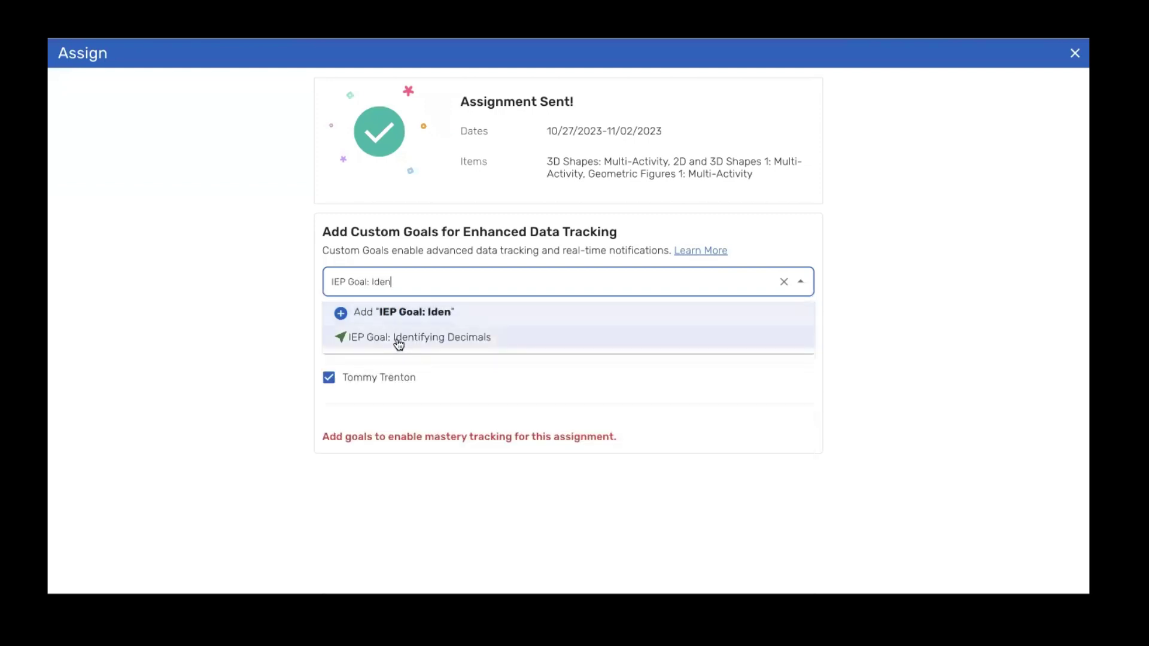
{"action": "key", "text": "BackSpace"}
{"action": "key", "text": "BackSpace"}
{"action": "key", "text": "BackSpace"}
{"action": "key", "text": "BackSpace"}
{"action": "type", "text": "Ident"}
{"action": "key", "text": "BackSpace"}
{"action": "key", "text": "BackSpace"}
{"action": "key", "text": "BackSpace"}
{"action": "key", "text": "BackSpace"}
{"action": "key", "text": "BackSpace"}
{"action": "type", "text": "2D"}
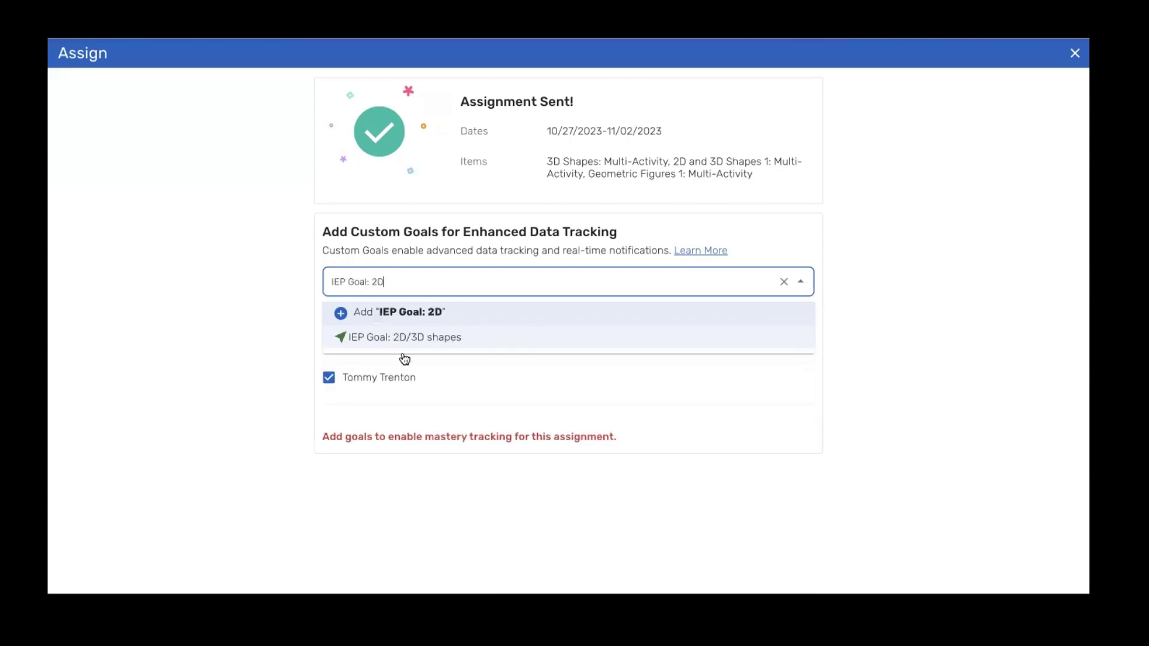
{"action": "left_click", "coordinate": [455, 338]}
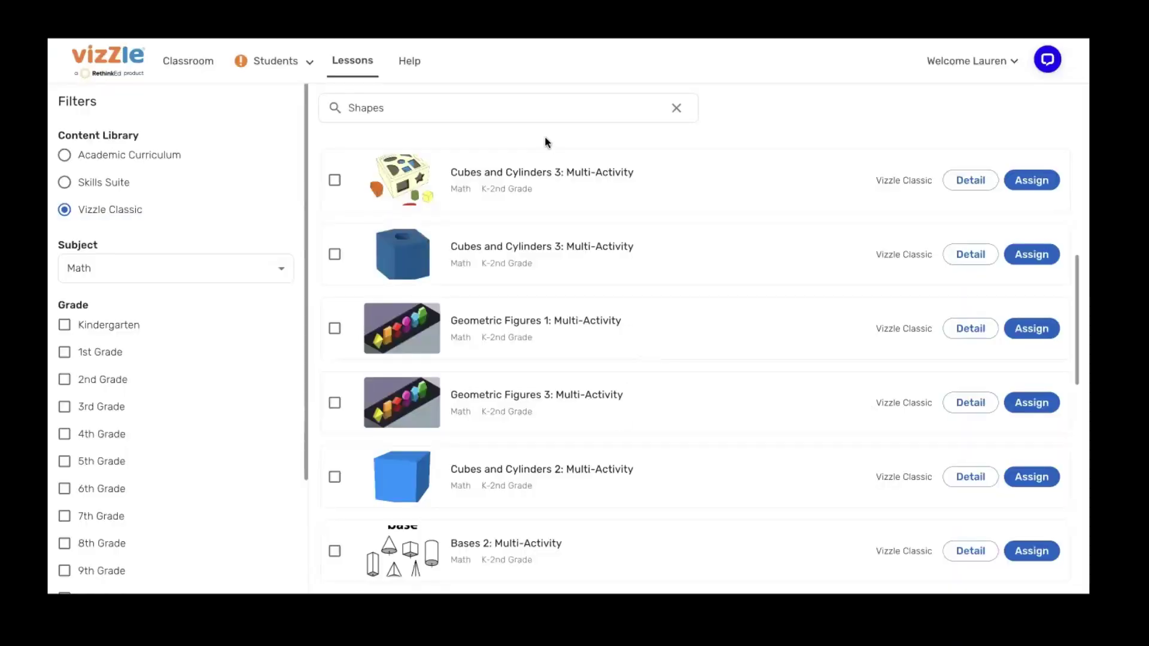
{"action": "left_click", "coordinate": [270, 63]}
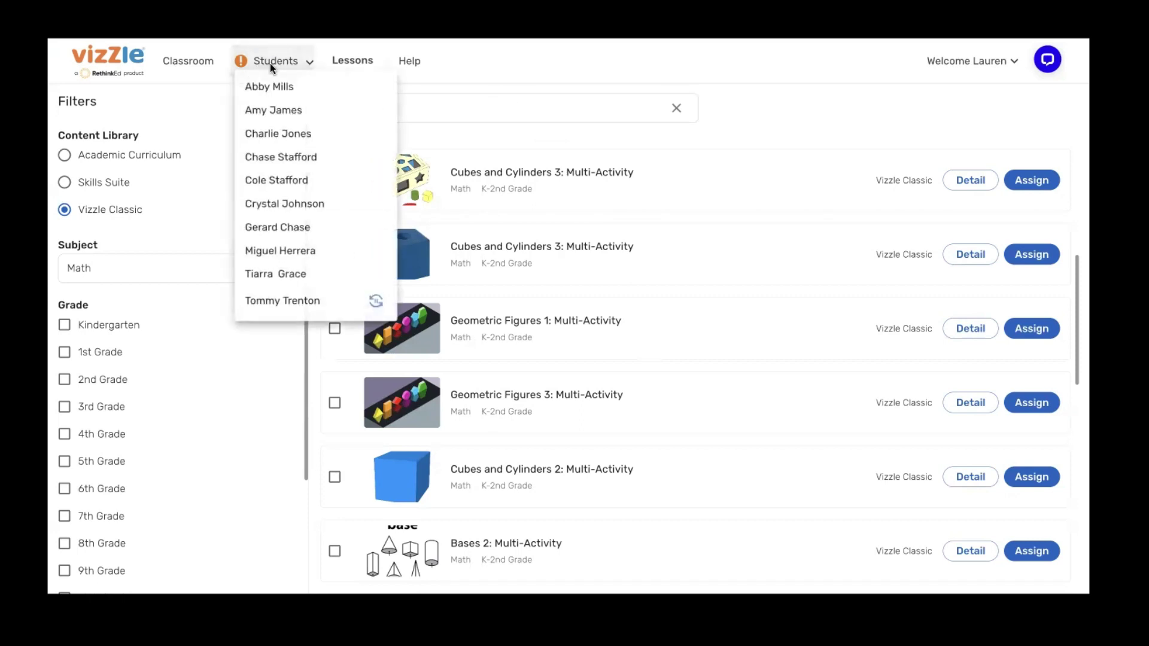
Step: Open the student's tracking page and view their assigned activities
{"action": "left_click", "coordinate": [281, 299]}
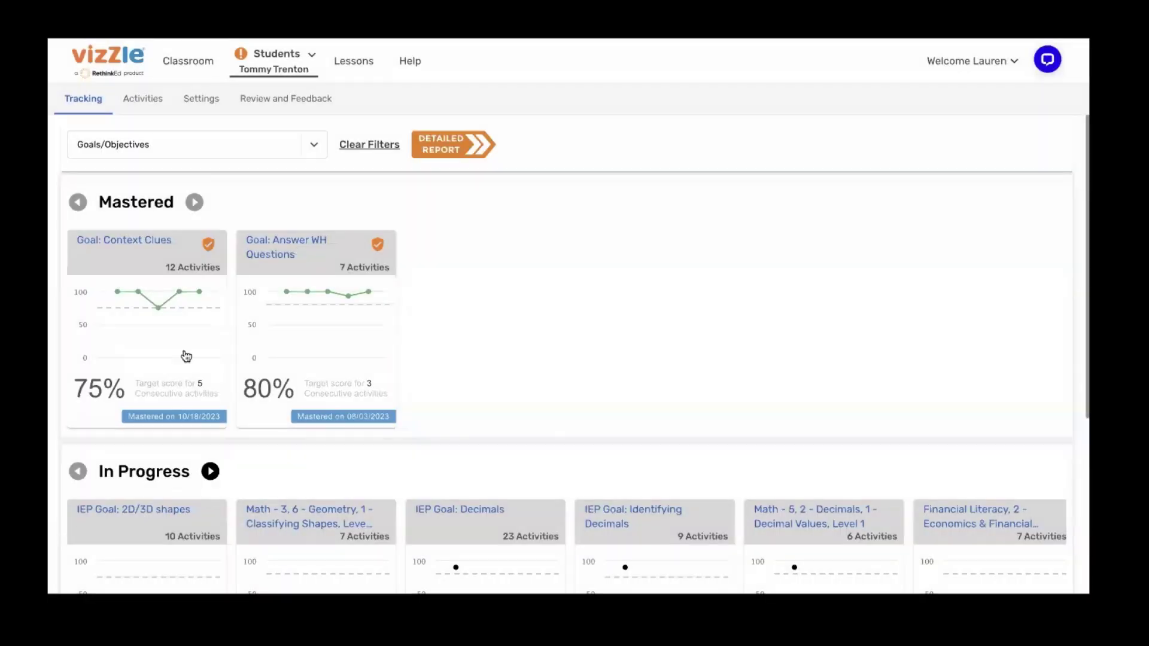
{"action": "left_click", "coordinate": [157, 104]}
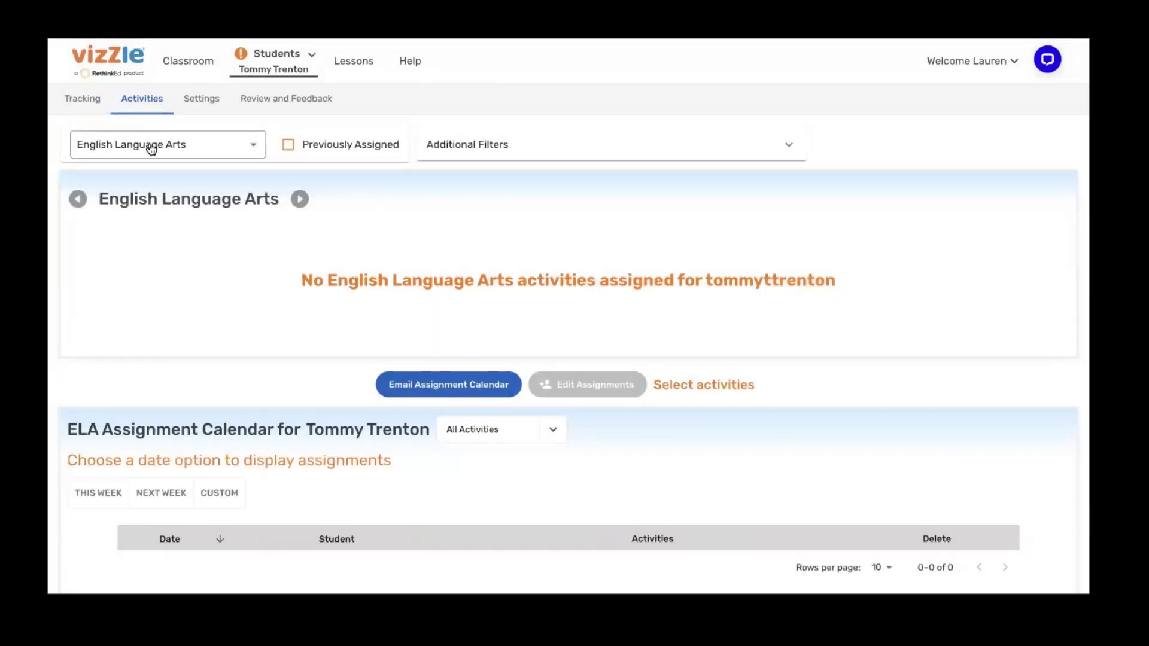
Step: Show the student's Math activities filtered by the keyword '2D Shapes' and page to the next results
{"action": "left_click", "coordinate": [137, 146]}
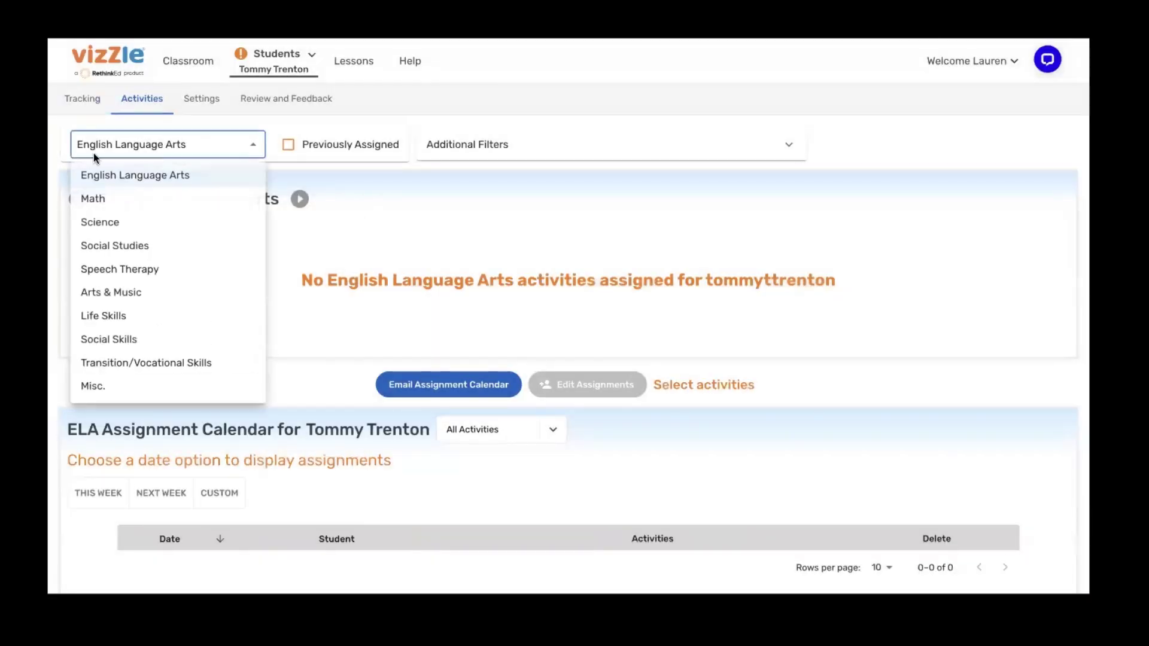
{"action": "left_click", "coordinate": [118, 198]}
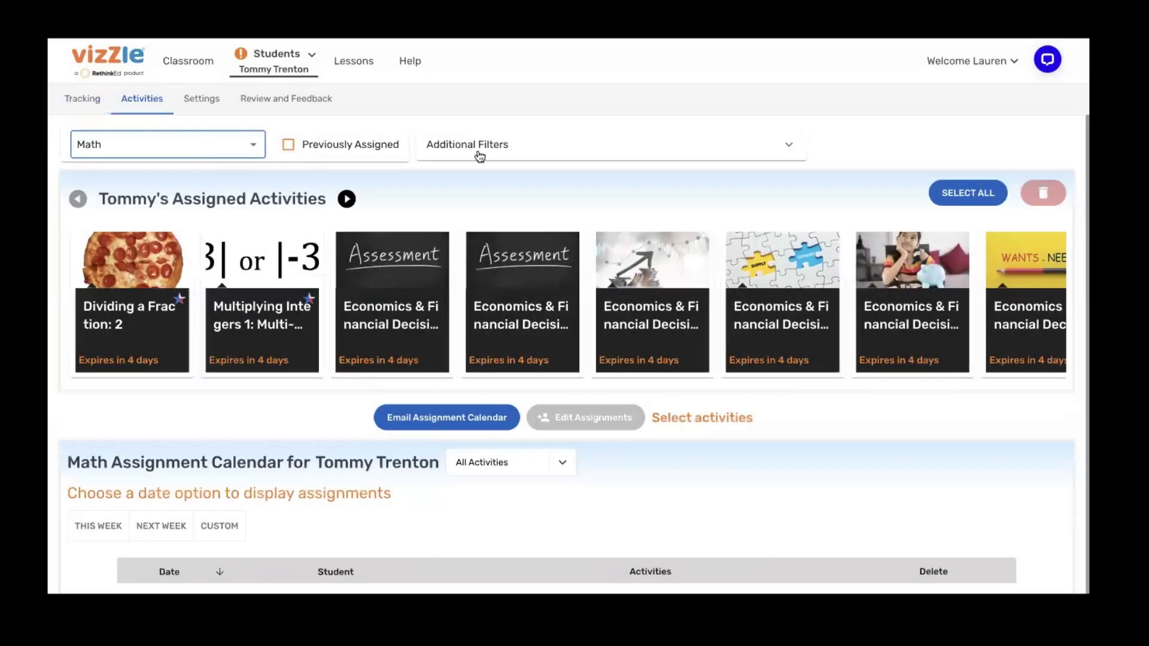
{"action": "left_click", "coordinate": [479, 151]}
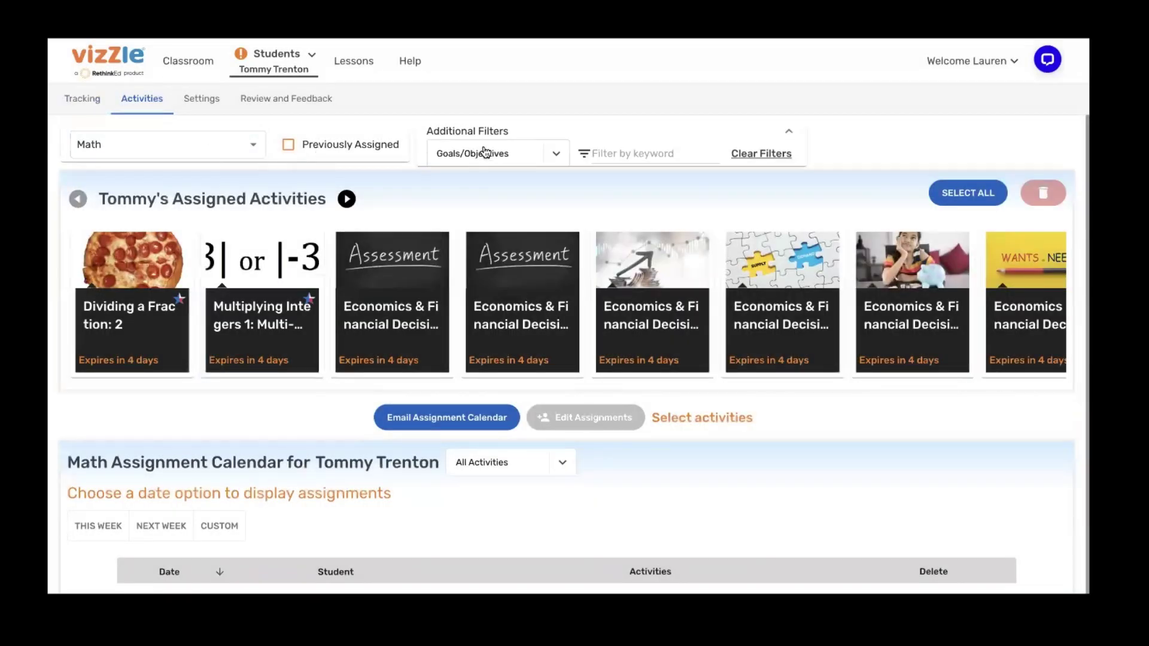
{"action": "left_click", "coordinate": [616, 153]}
{"action": "type", "text": "2D"}
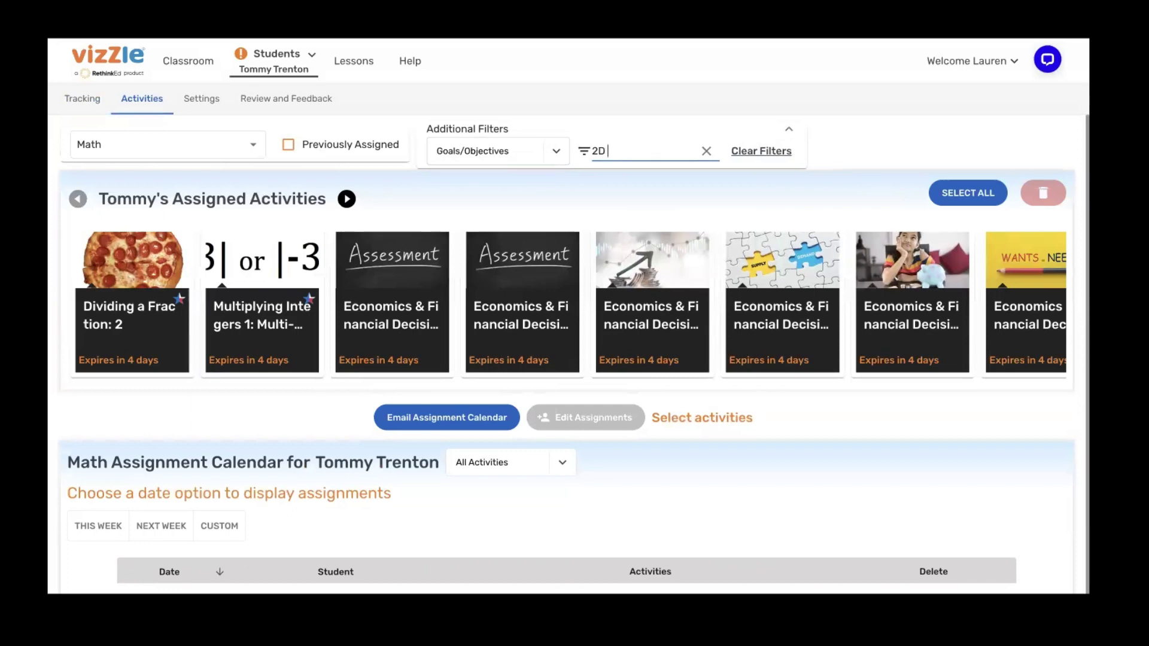
{"action": "type", "text": "Shapes"}
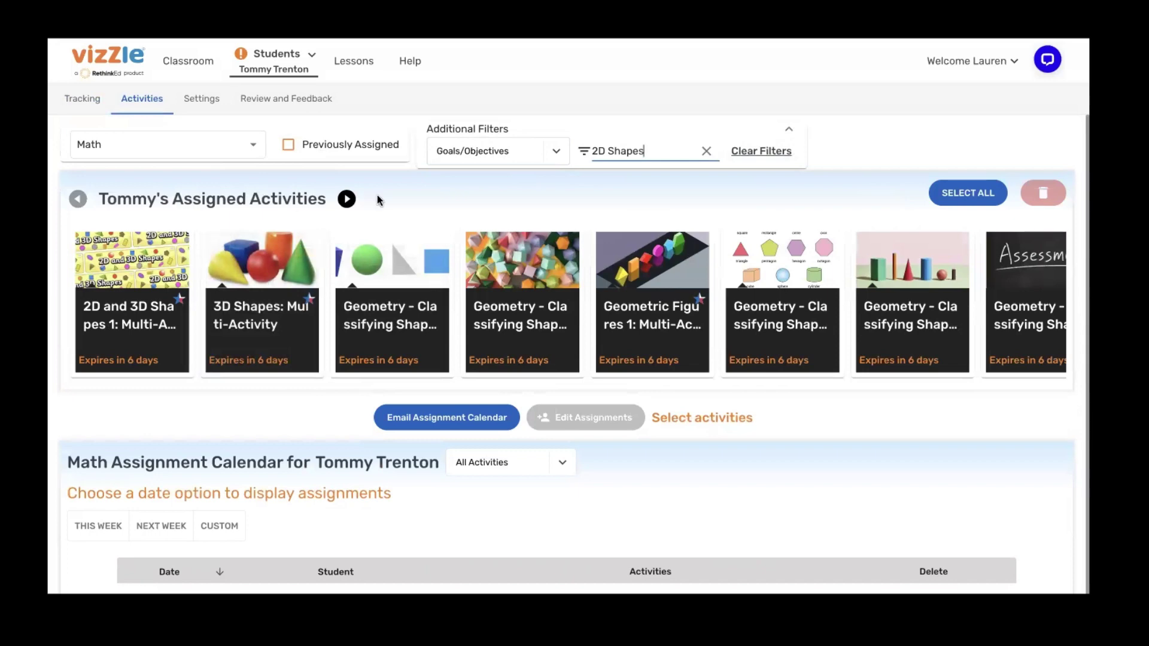
{"action": "left_click", "coordinate": [346, 199]}
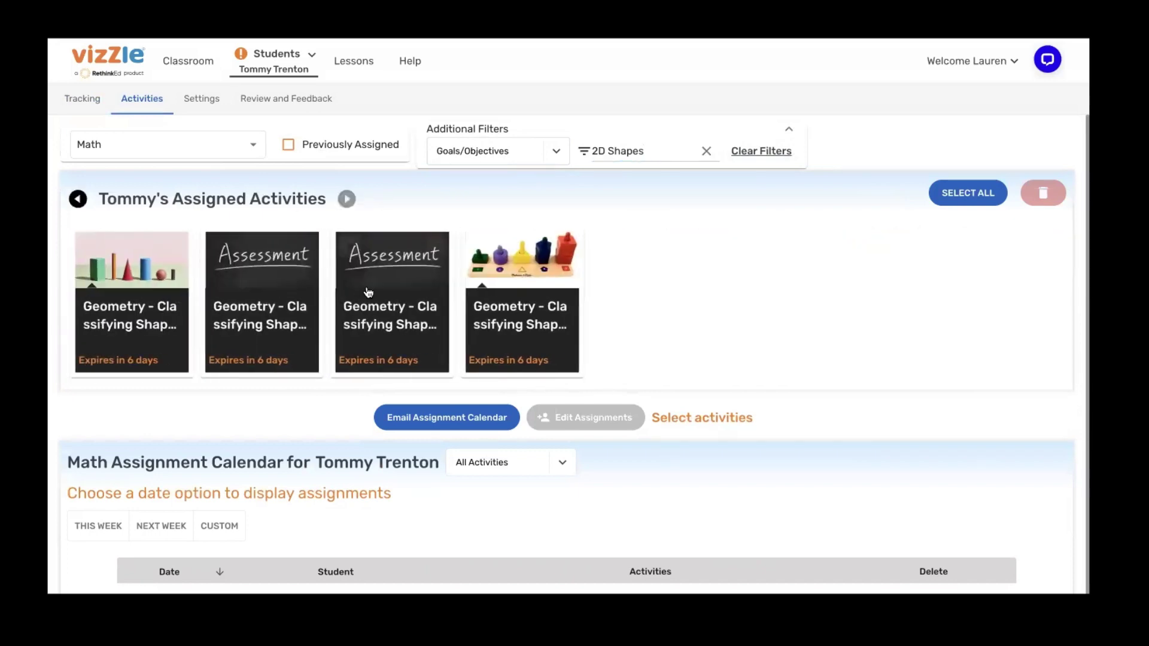
Step: Play the Classifying Shapes Pre-Assessment - L1, answer with the 3-sided shape card, then exit
{"action": "left_click", "coordinate": [303, 248]}
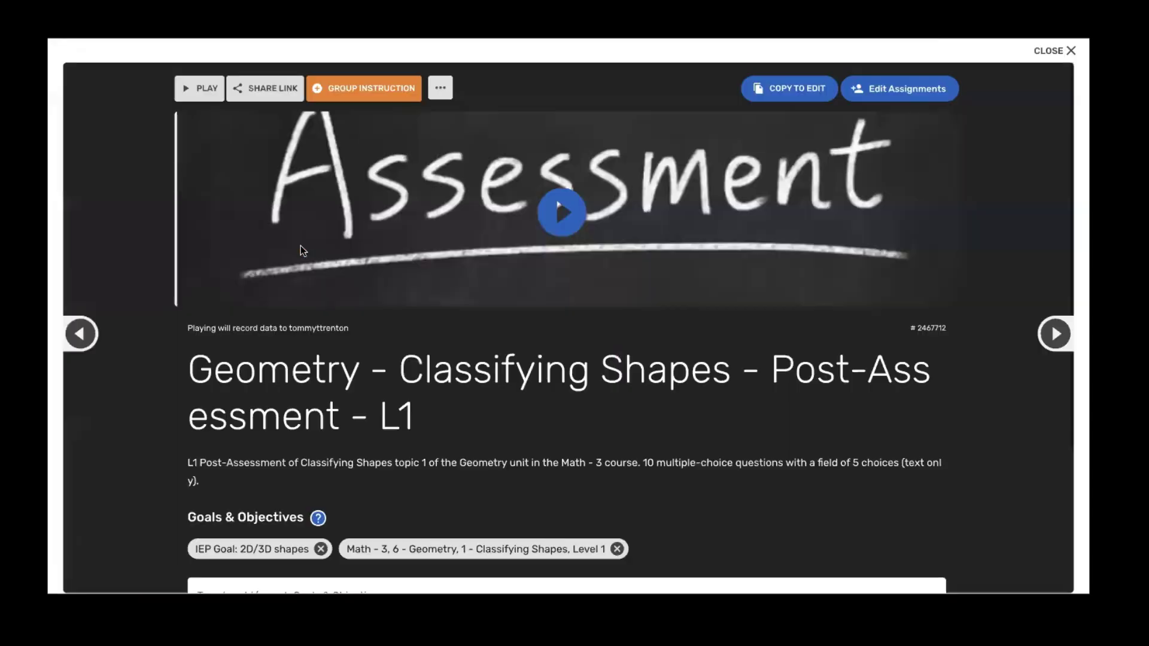
{"action": "left_click", "coordinate": [1054, 333]}
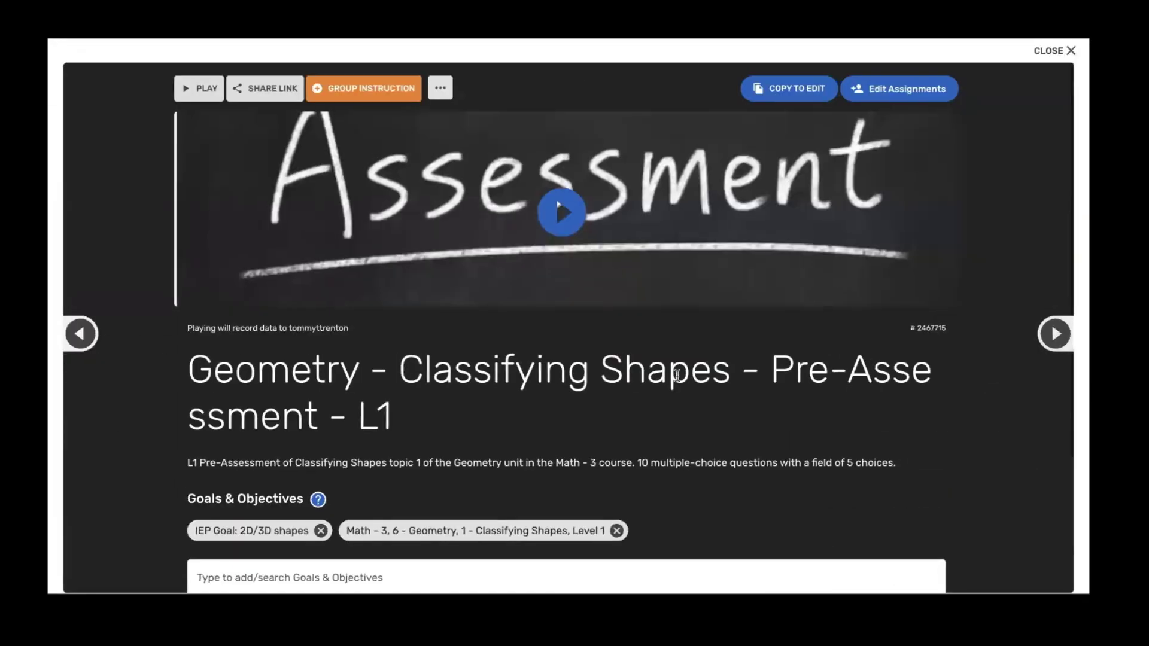
{"action": "left_click", "coordinate": [193, 88]}
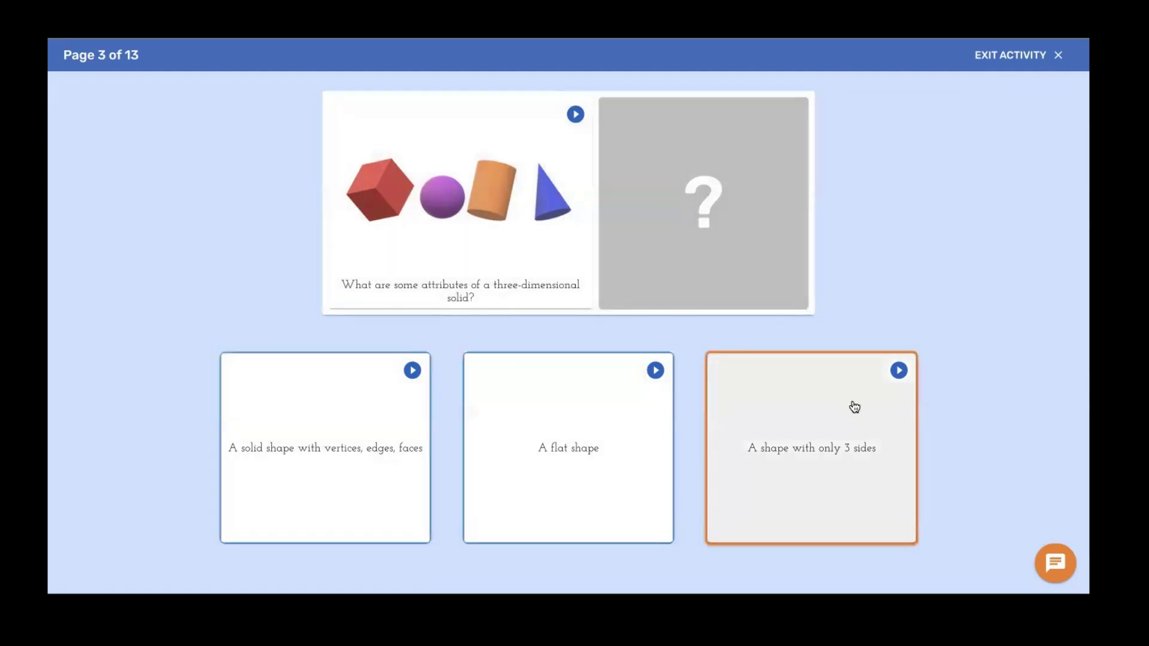
{"action": "left_click_drag", "start_coordinate": [854, 407], "coordinate": [758, 176]}
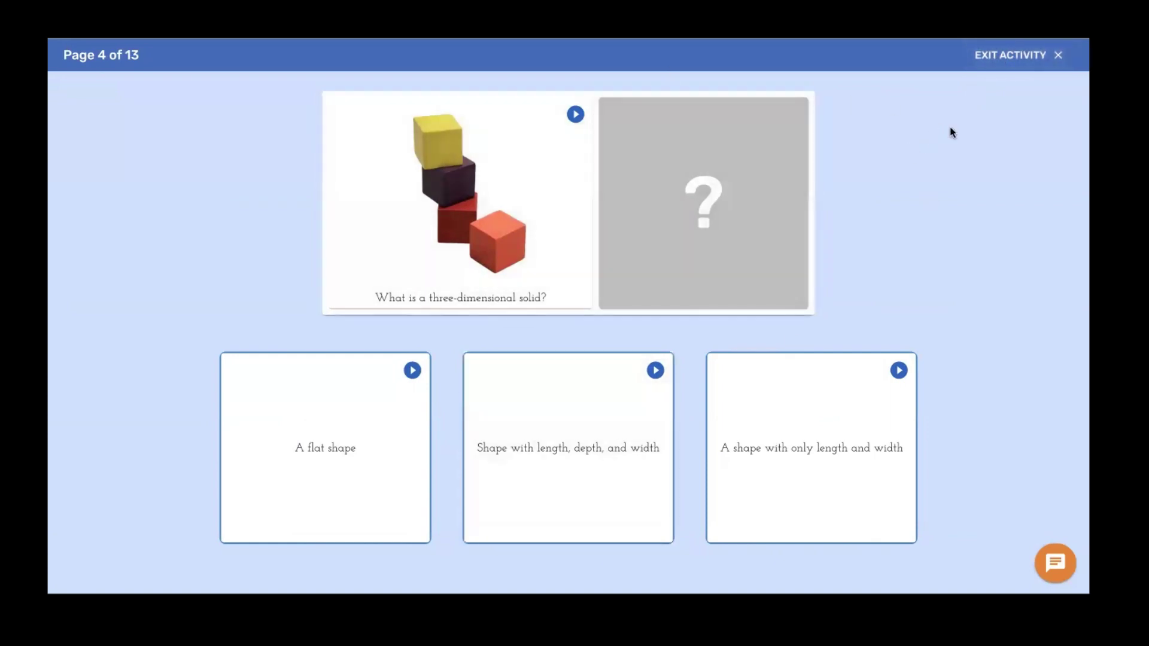
{"action": "left_click", "coordinate": [1010, 56]}
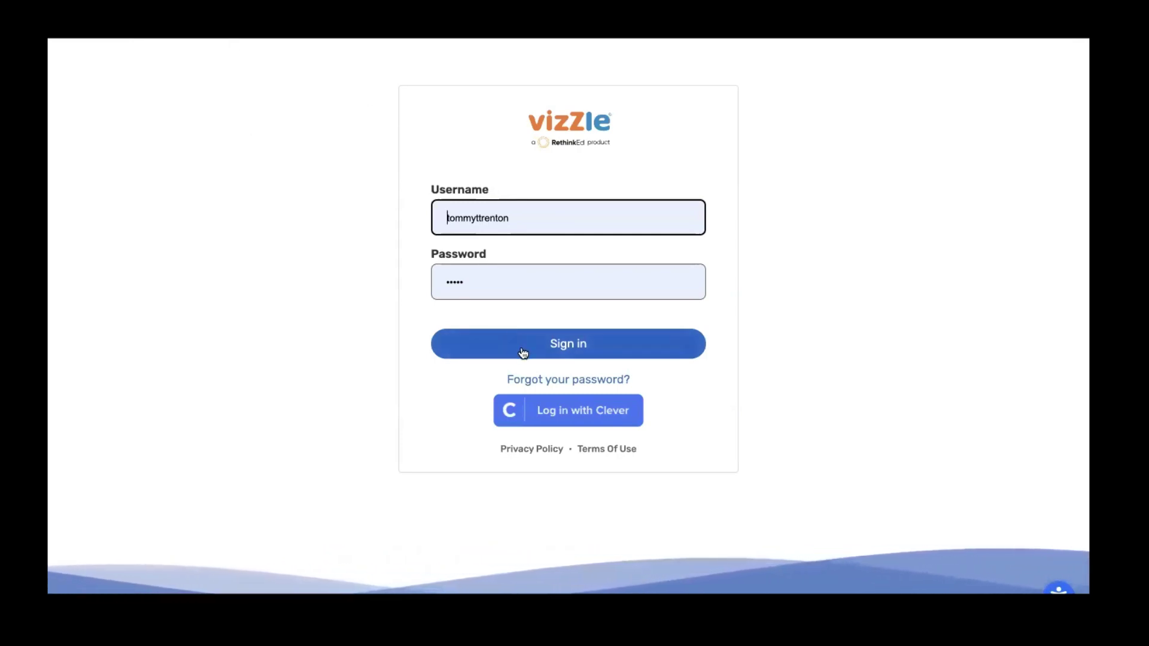
Step: Sign in to the student's account and start the Classifying Shapes Sorting - L1 assignment
{"action": "left_click", "coordinate": [523, 349]}
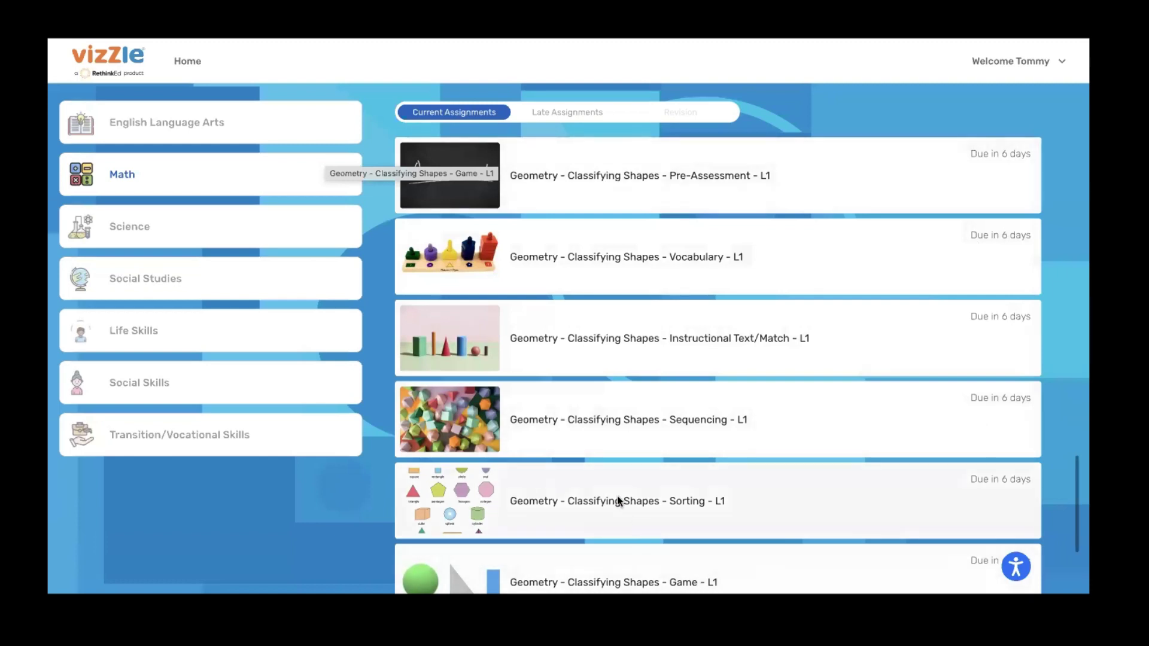
{"action": "left_click", "coordinate": [600, 498]}
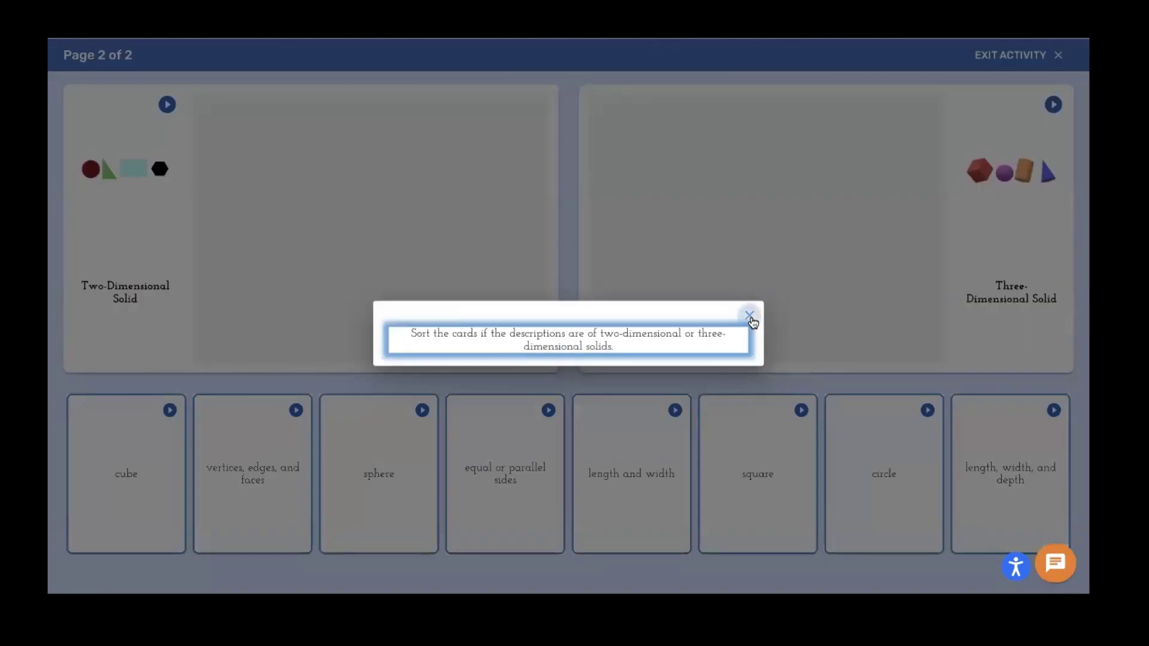
Step: Sort cube, sphere, vertices/edges/faces and depth cards under 3D, square, circle and side cards under 2D, then exit
{"action": "left_click", "coordinate": [749, 315]}
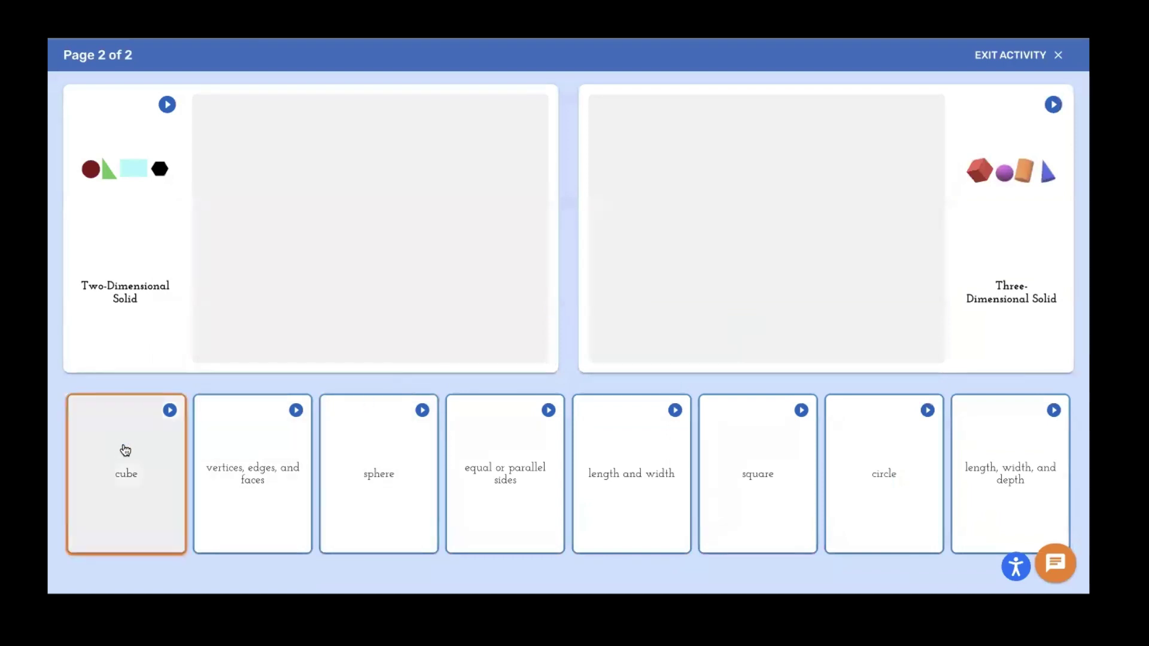
{"action": "left_click_drag", "start_coordinate": [126, 450], "coordinate": [772, 174]}
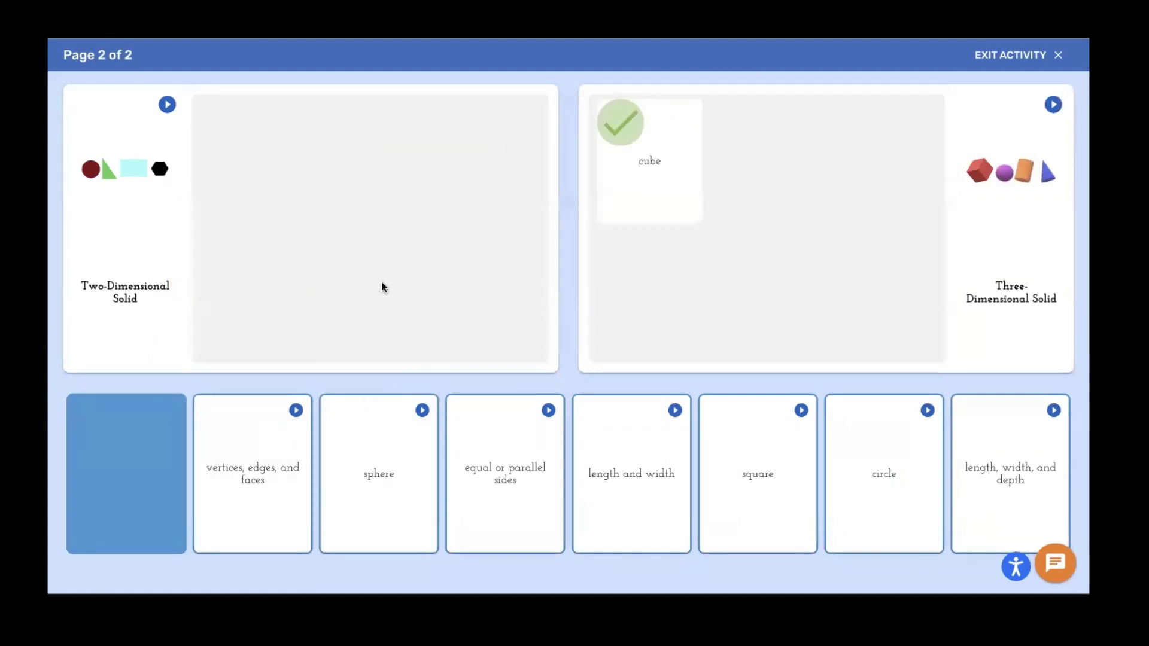
{"action": "left_click_drag", "start_coordinate": [257, 441], "coordinate": [687, 186]}
{"action": "left_click_drag", "start_coordinate": [388, 503], "coordinate": [761, 309]}
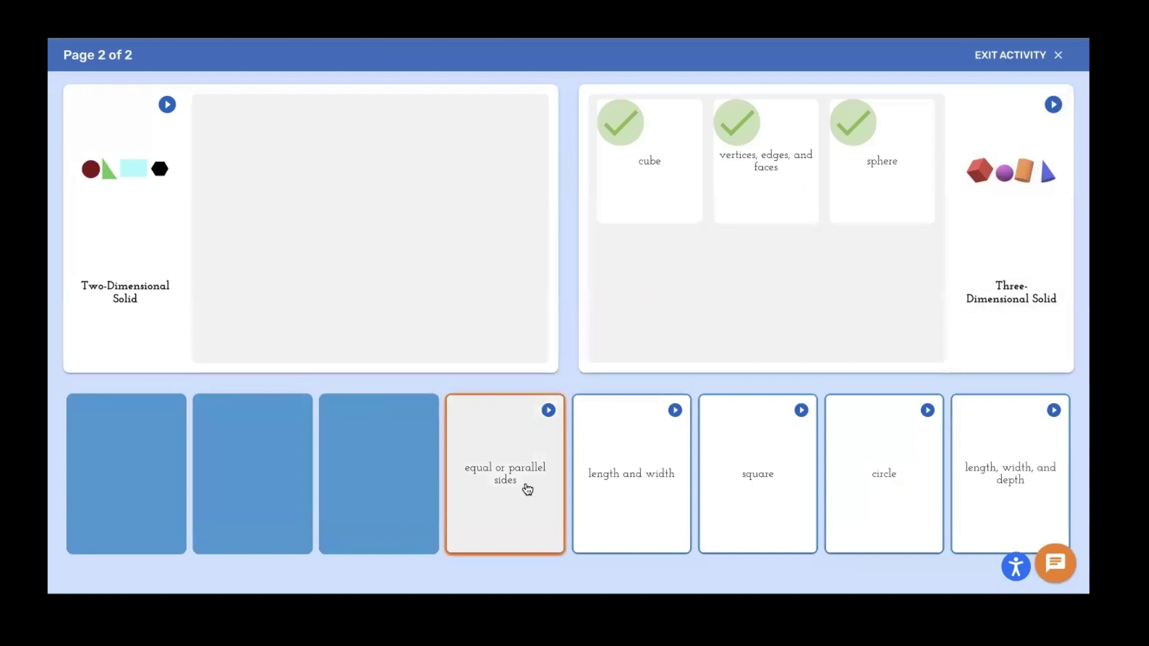
{"action": "left_click_drag", "start_coordinate": [528, 490], "coordinate": [502, 269]}
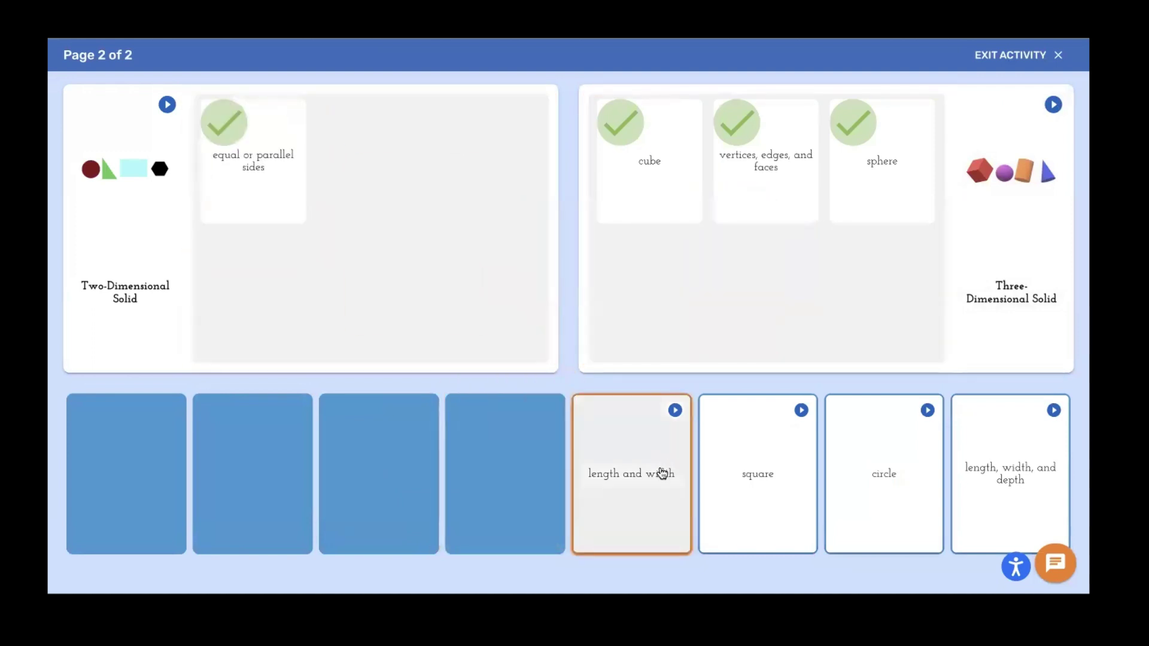
{"action": "left_click_drag", "start_coordinate": [661, 474], "coordinate": [497, 286]}
{"action": "left_click_drag", "start_coordinate": [748, 443], "coordinate": [474, 290]}
{"action": "left_click_drag", "start_coordinate": [831, 461], "coordinate": [372, 216]}
{"action": "left_click_drag", "start_coordinate": [826, 403], "coordinate": [682, 194]}
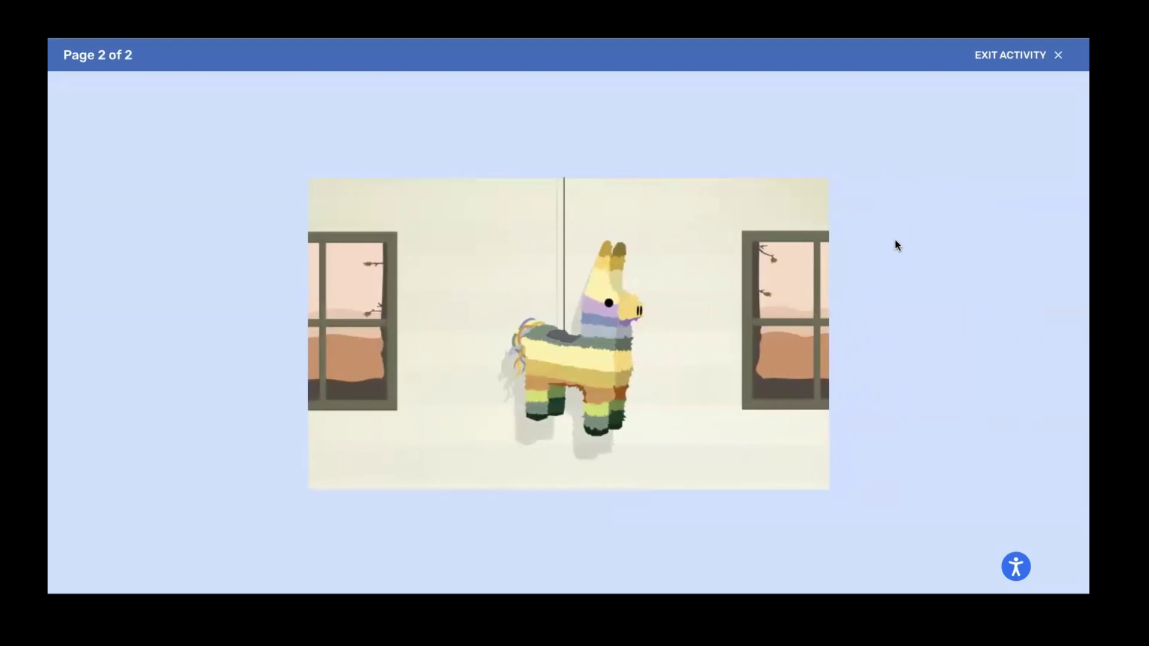
{"action": "left_click", "coordinate": [999, 59]}
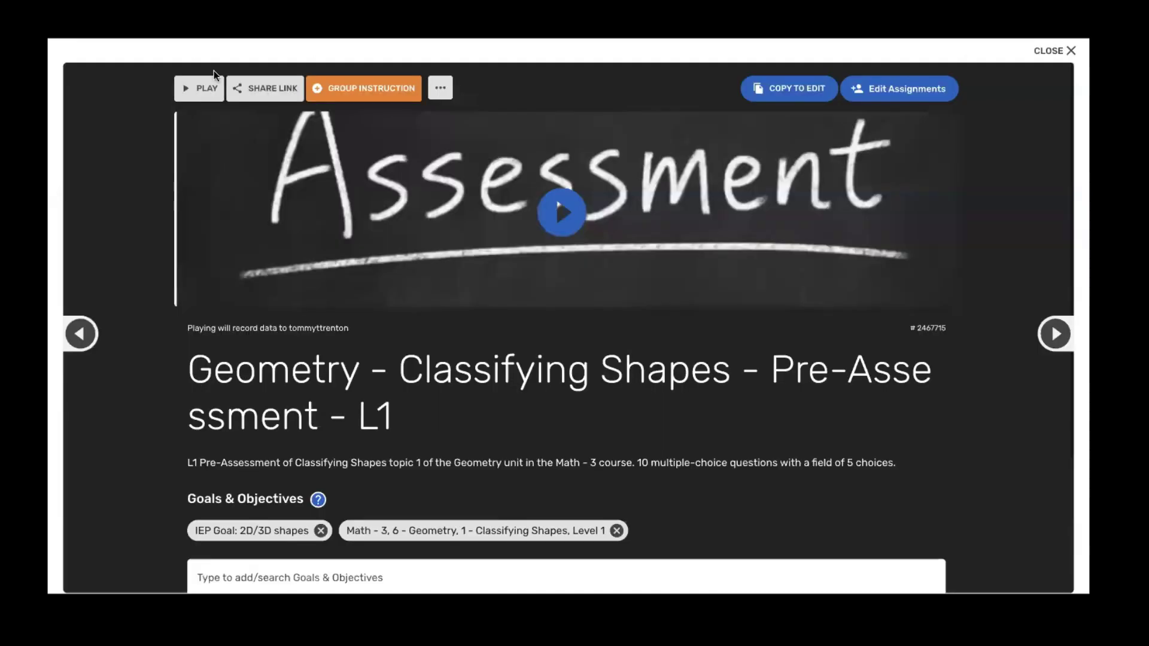
Step: Close the Pre-Assessment preview, go to the student's Tracking page and show the Detailed Report filters
{"action": "left_click", "coordinate": [1044, 51]}
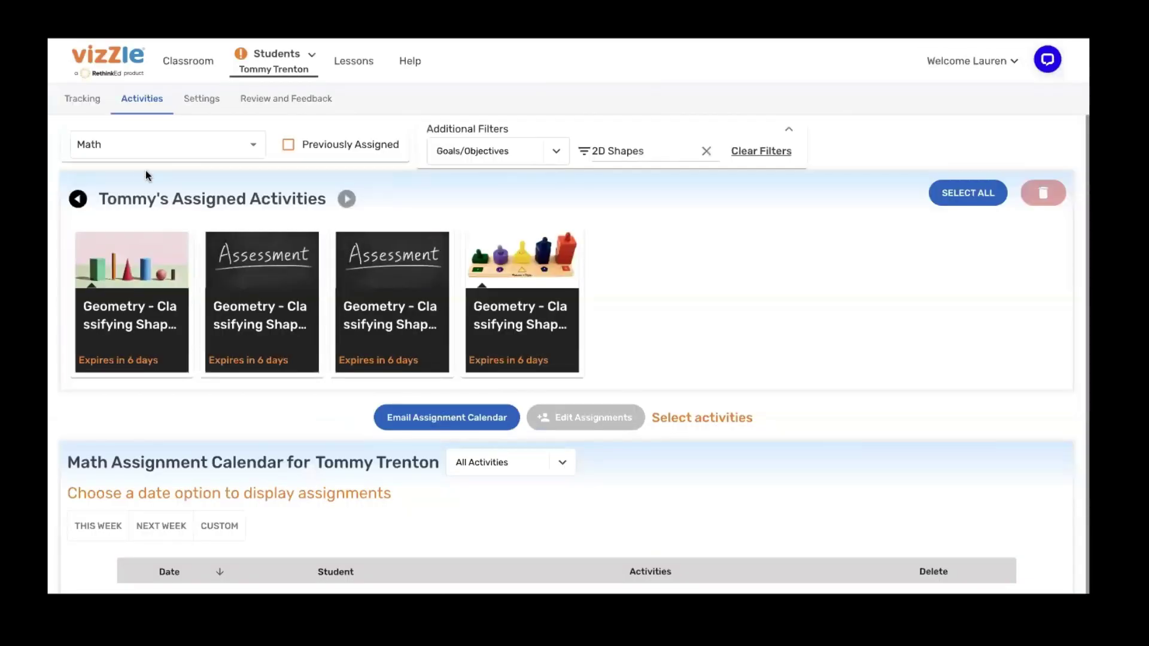
{"action": "left_click", "coordinate": [88, 108]}
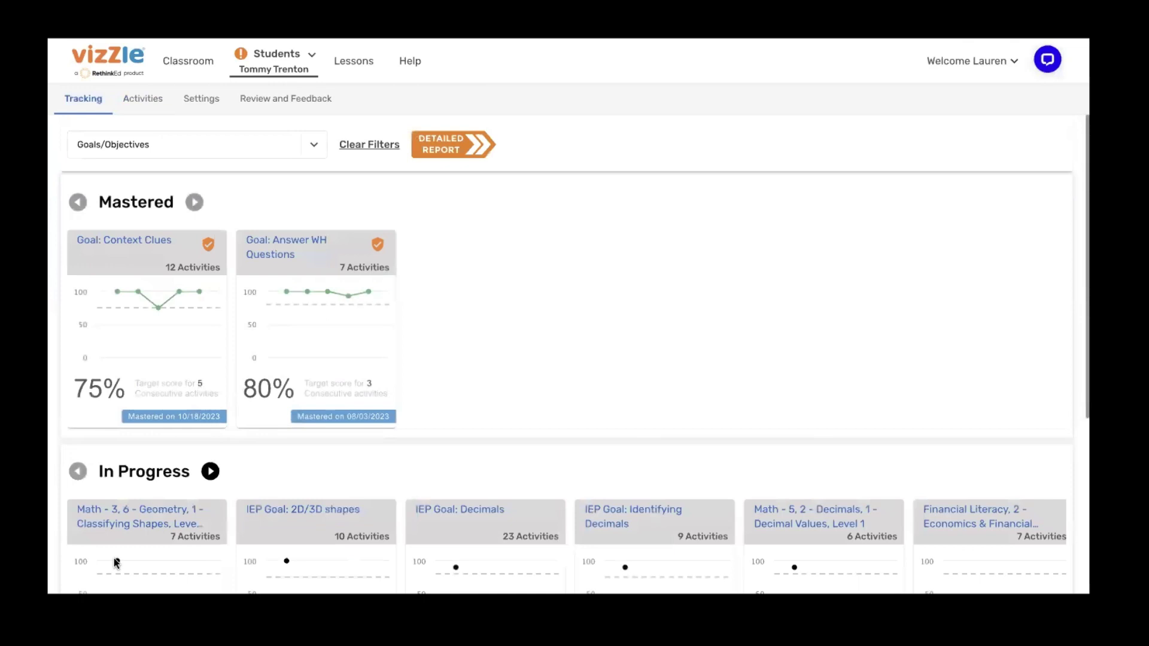
{"action": "mouse_move", "coordinate": [119, 564]}
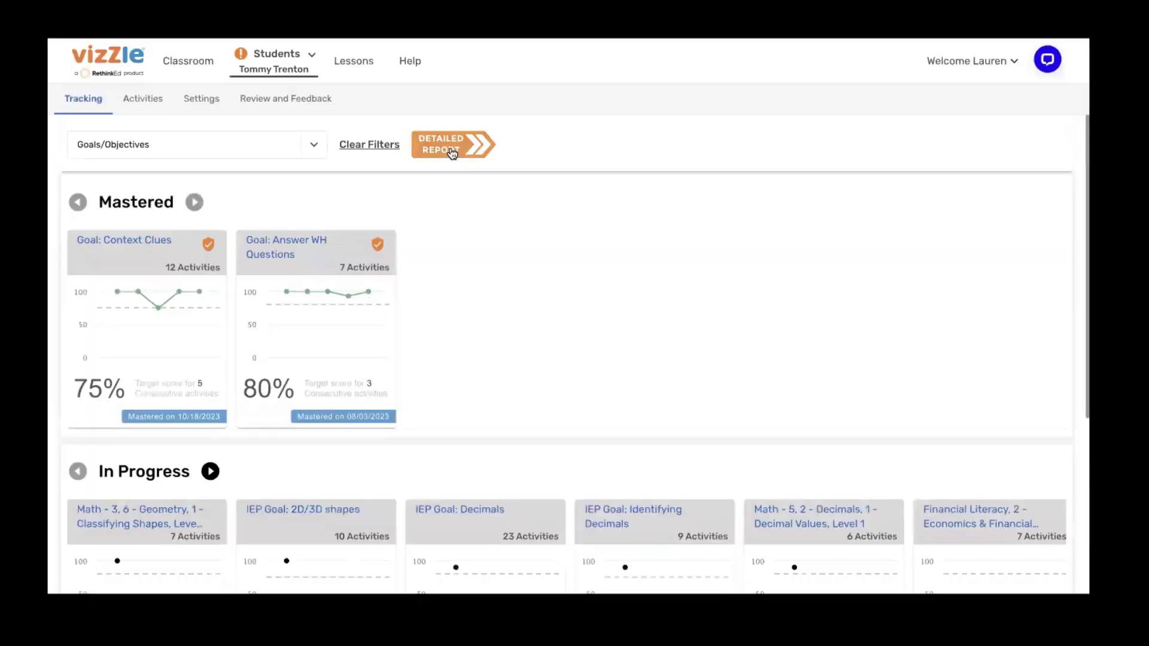
{"action": "left_click", "coordinate": [450, 150]}
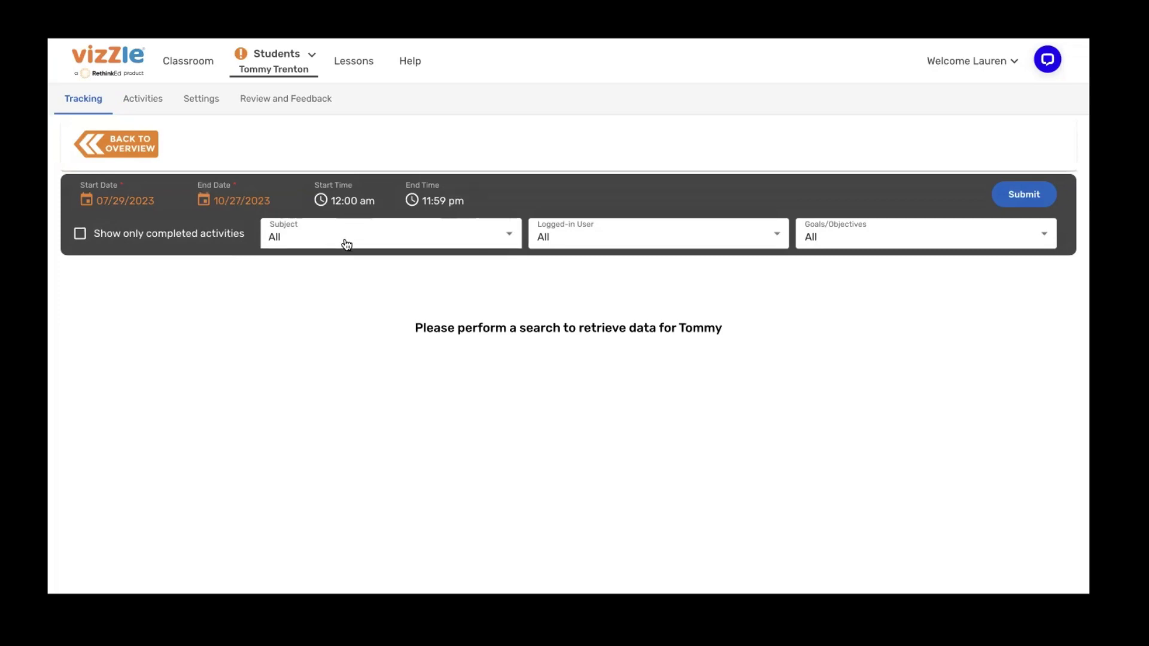
Step: Set the detailed report's start date to 10/01/2022
{"action": "left_click", "coordinate": [99, 203]}
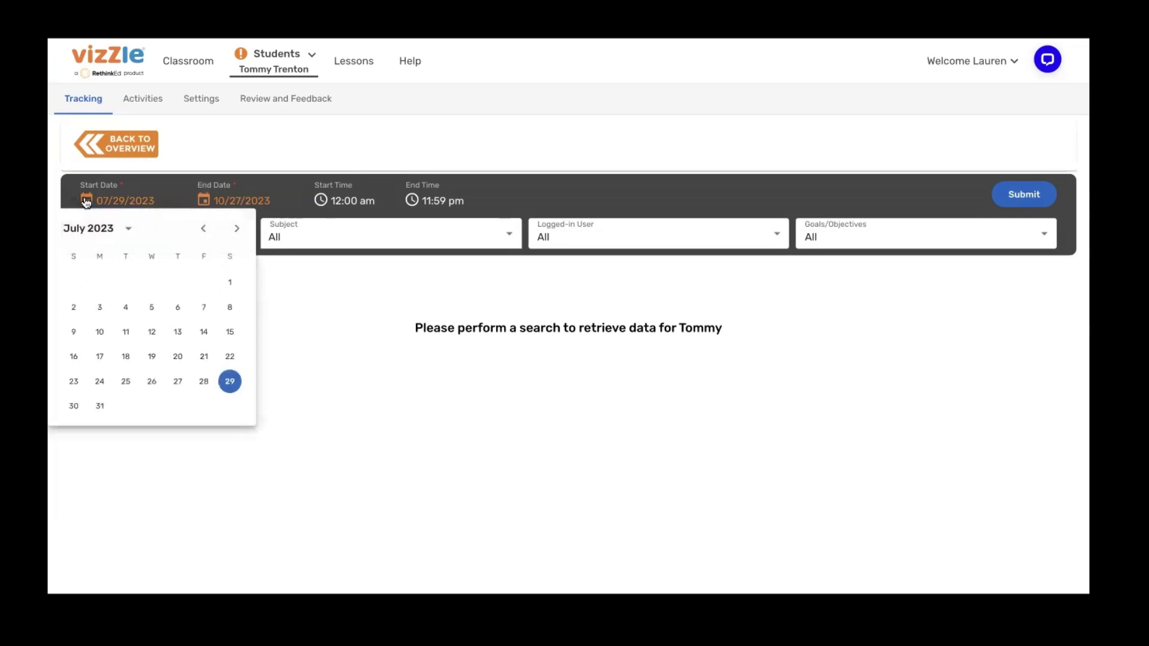
{"action": "left_click", "coordinate": [204, 229]}
{"action": "left_click", "coordinate": [207, 231]}
{"action": "left_click", "coordinate": [207, 231]}
{"action": "left_click", "coordinate": [207, 231]}
{"action": "left_click", "coordinate": [206, 231]}
{"action": "left_click", "coordinate": [207, 231]}
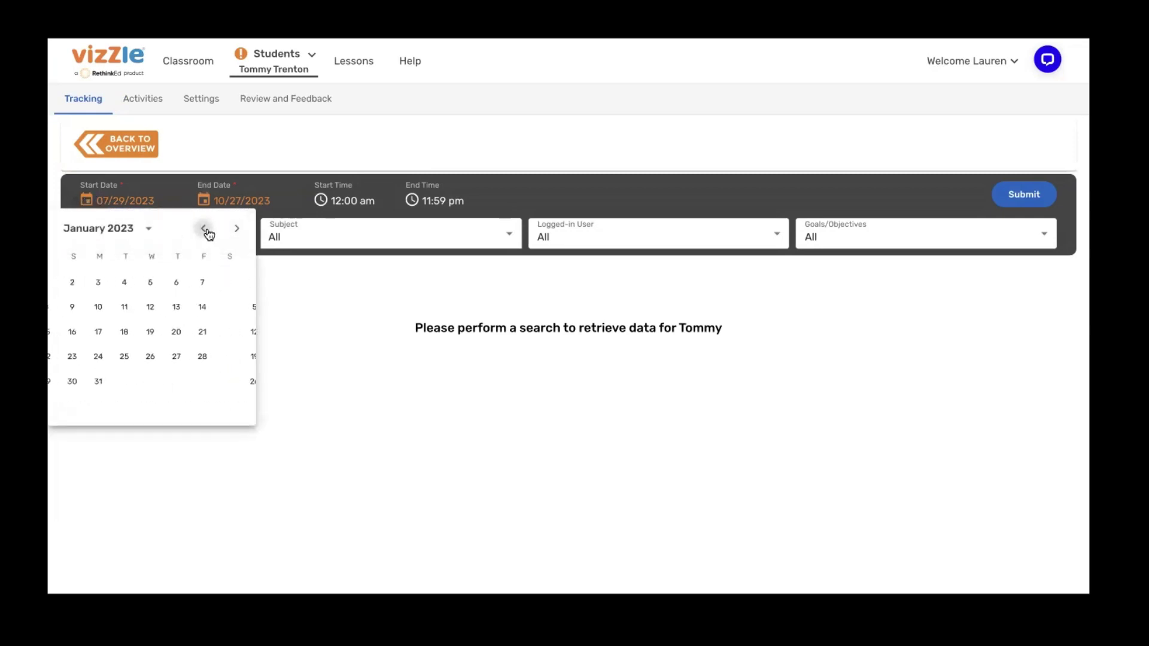
{"action": "left_click", "coordinate": [206, 231]}
{"action": "left_click", "coordinate": [207, 231]}
{"action": "left_click", "coordinate": [207, 231]}
{"action": "left_click", "coordinate": [230, 282]}
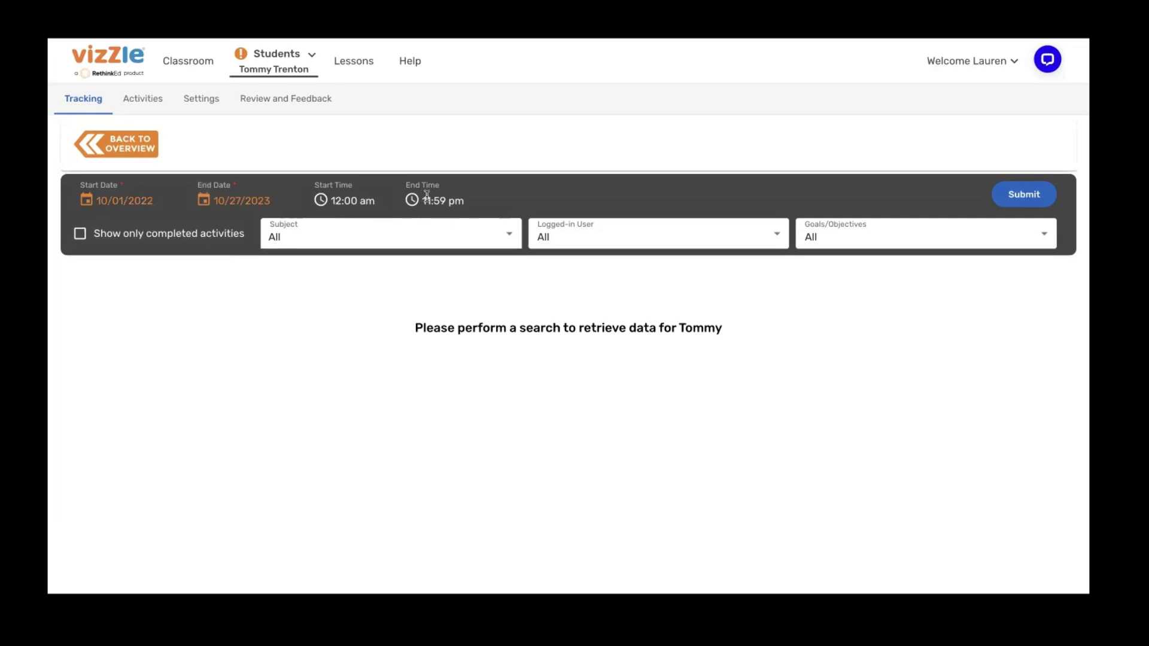
Step: Limit the report to Math, submit it, and download the results as a PDF
{"action": "left_click", "coordinate": [387, 229]}
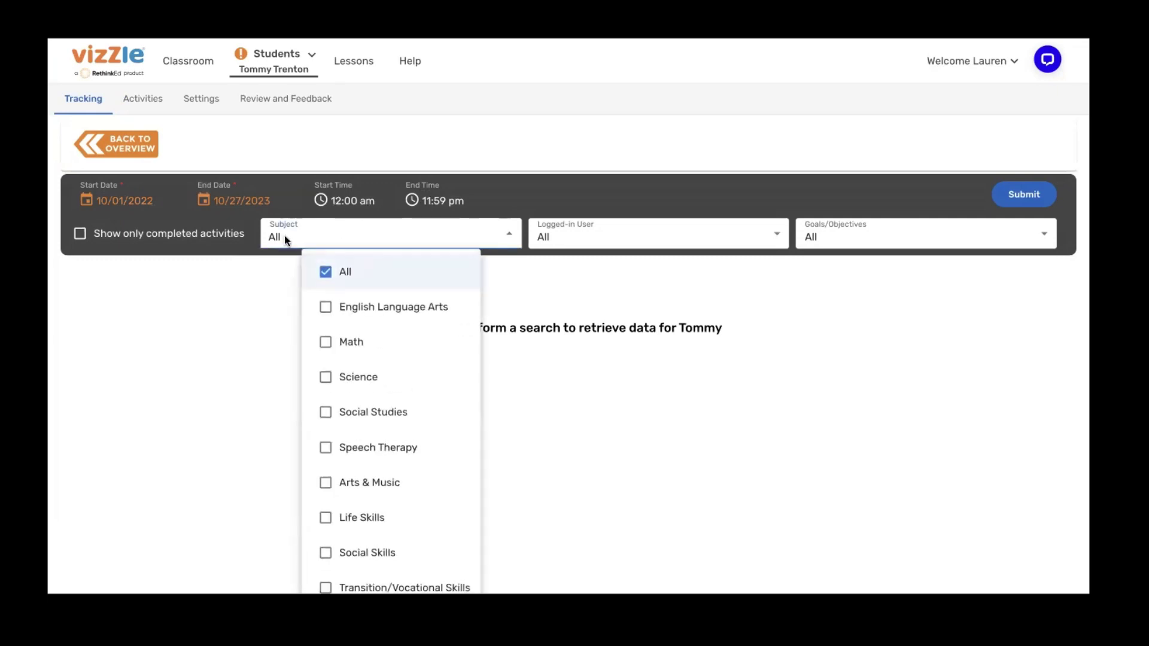
{"action": "left_click", "coordinate": [344, 343]}
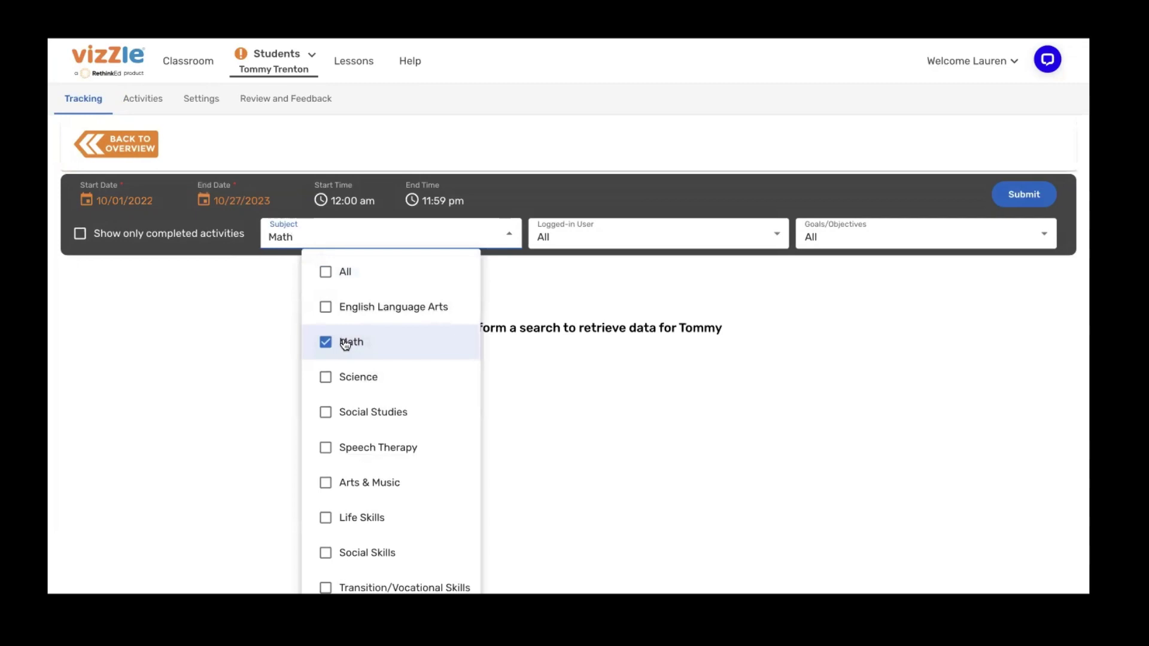
{"action": "left_click", "coordinate": [1025, 202]}
{"action": "left_click", "coordinate": [1024, 203]}
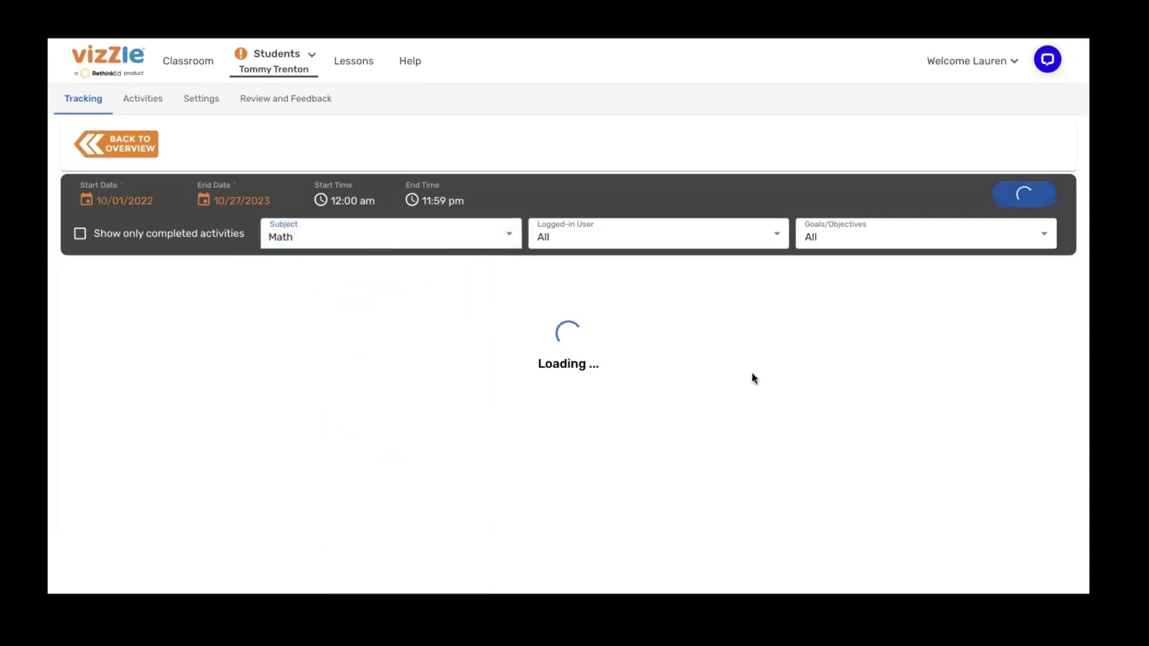
{"action": "scroll", "coordinate": [673, 378], "scroll_direction": "down", "scroll_amount": 1}
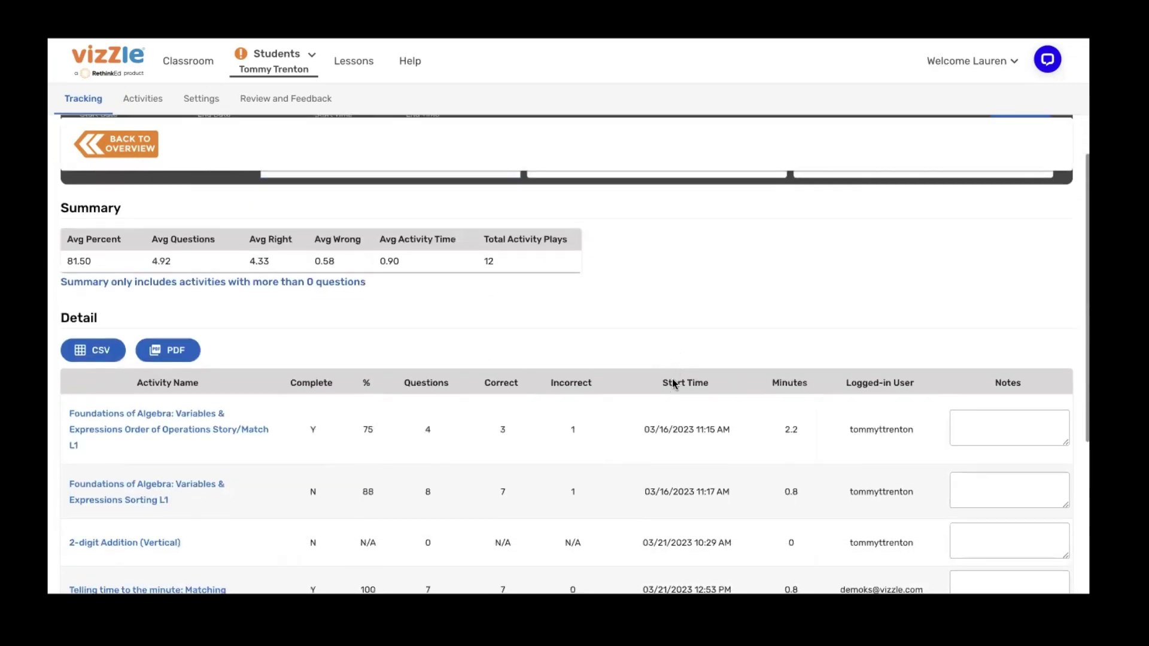
{"action": "left_click", "coordinate": [189, 350]}
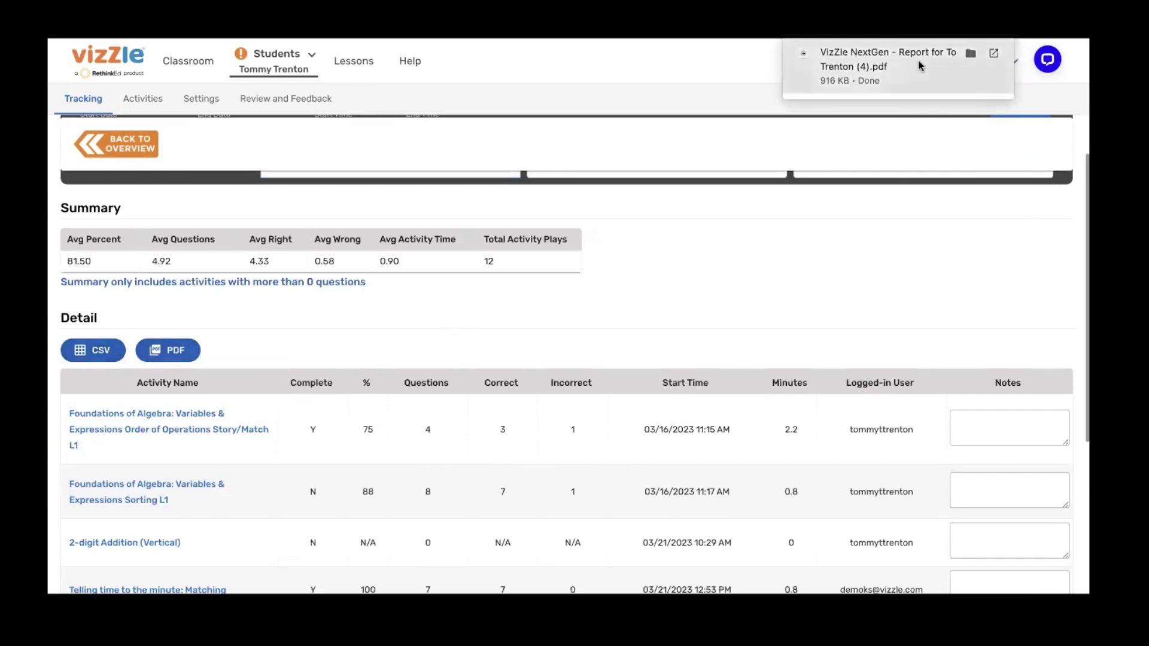
Step: Preview the downloaded report PDF in Downloads with Quick Look, then return to Chrome
{"action": "left_click", "coordinate": [969, 52]}
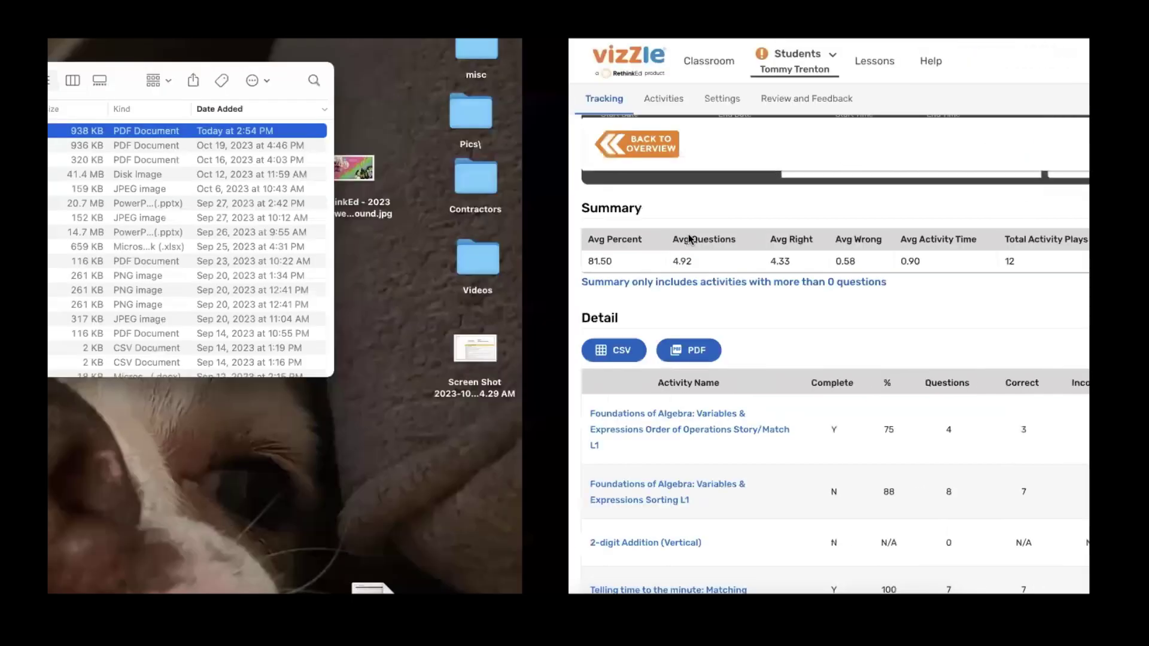
{"action": "key", "text": "space"}
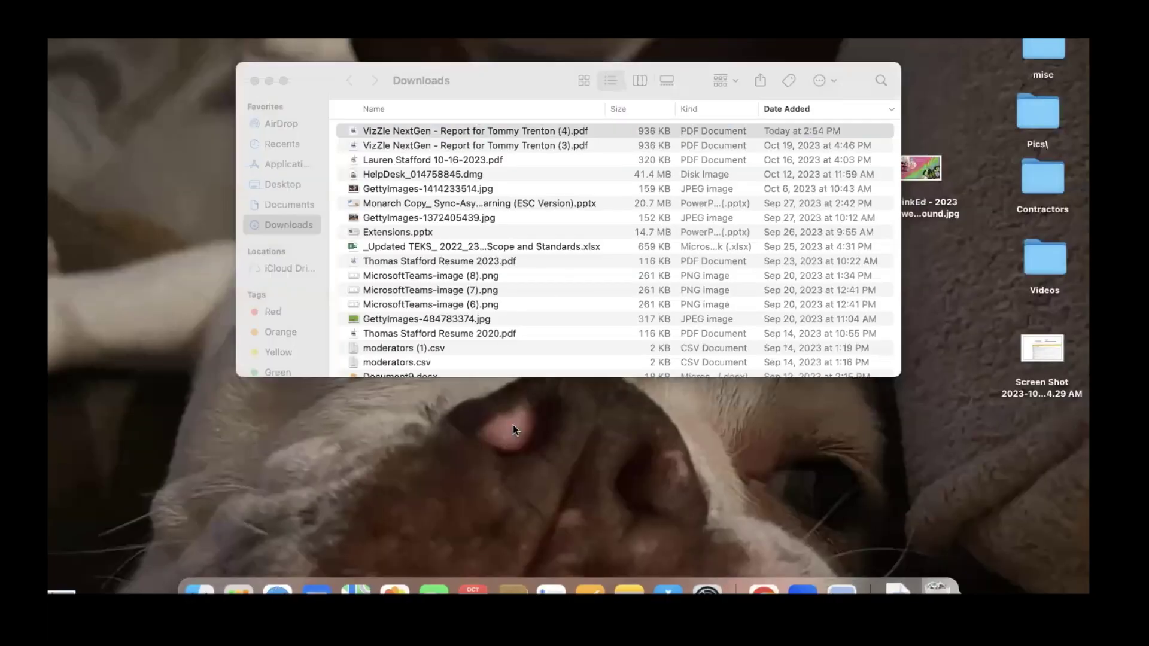
{"action": "scroll", "coordinate": [512, 425], "scroll_direction": "down", "scroll_amount": 3}
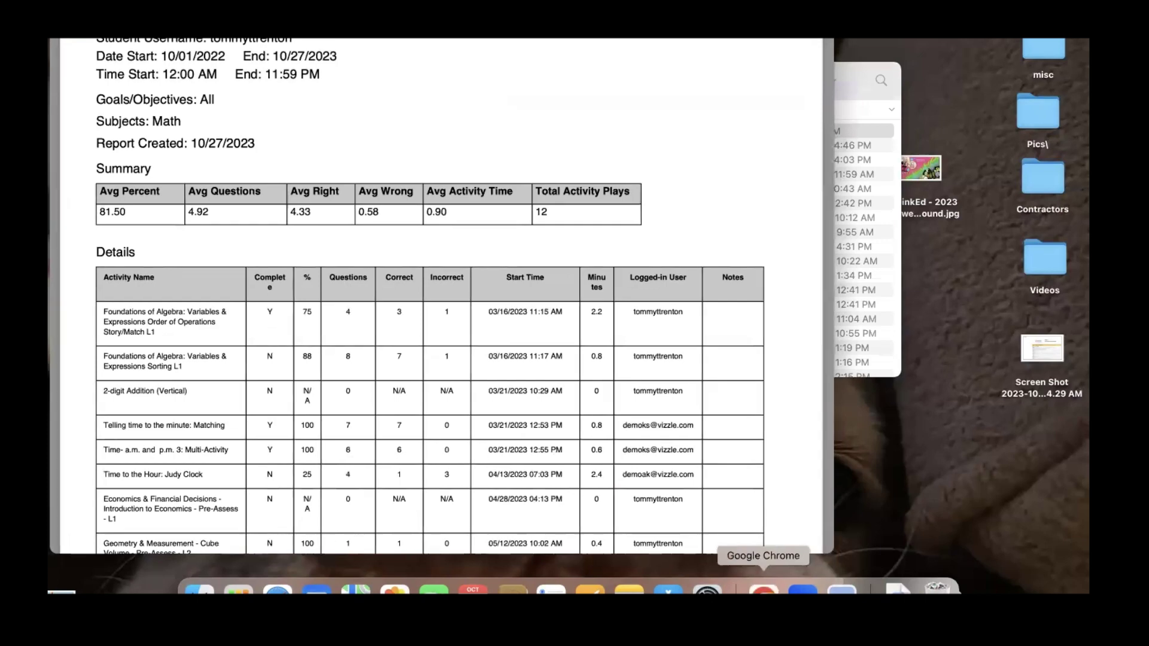
{"action": "left_click", "coordinate": [763, 590]}
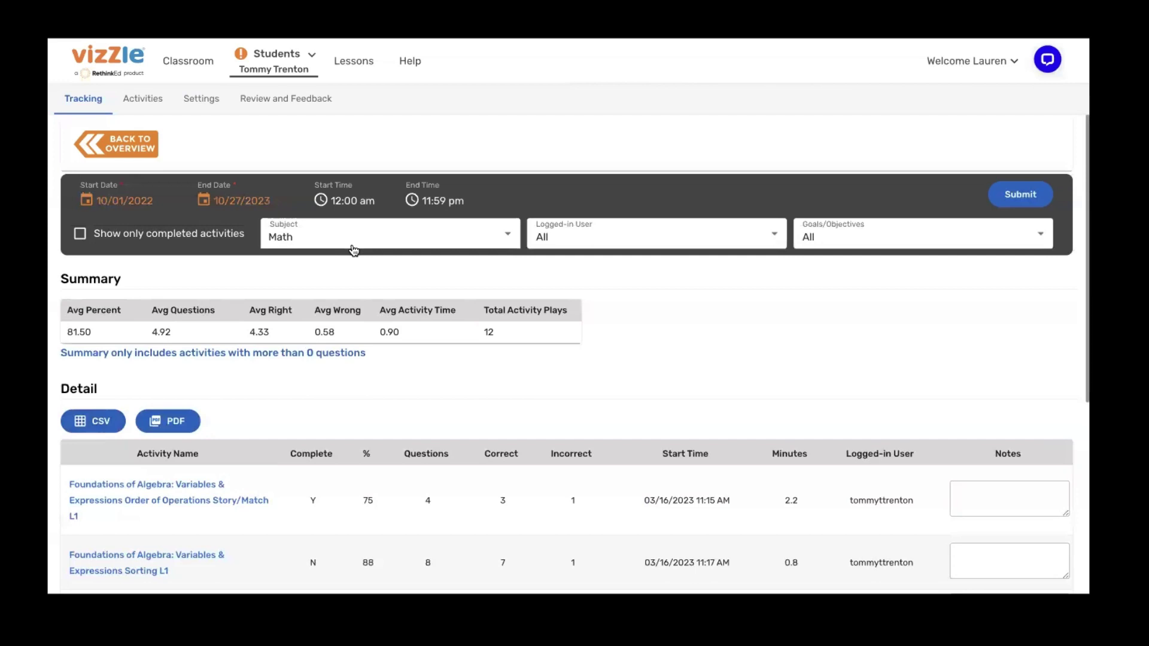
{"action": "left_click", "coordinate": [578, 236]}
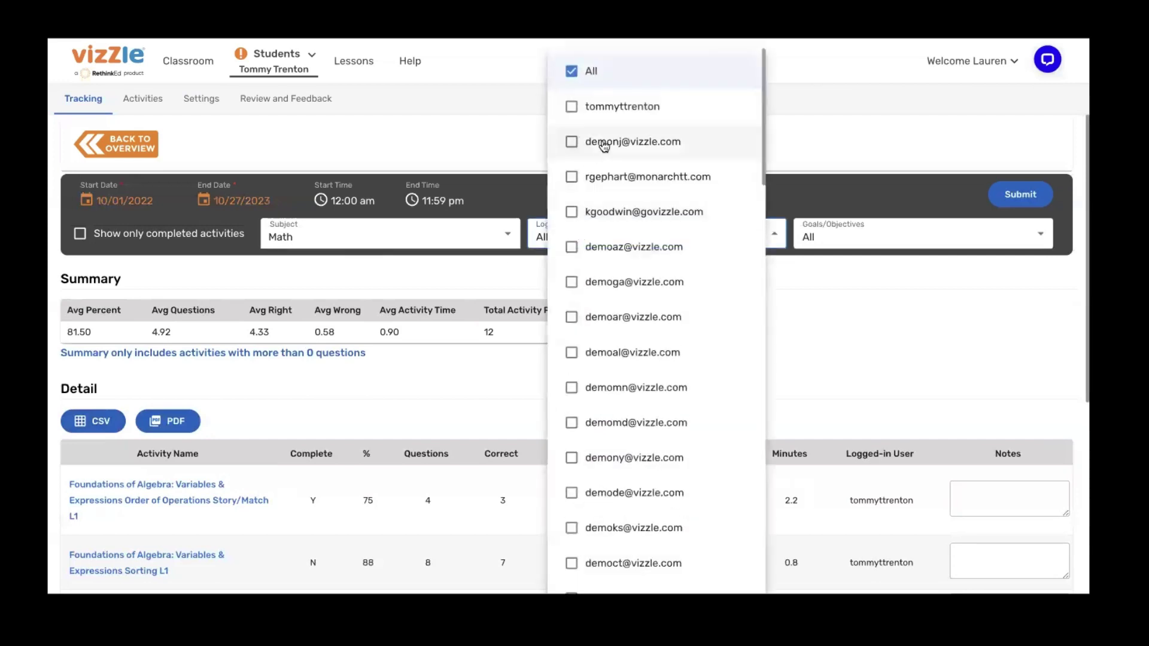
{"action": "left_click", "coordinate": [806, 286]}
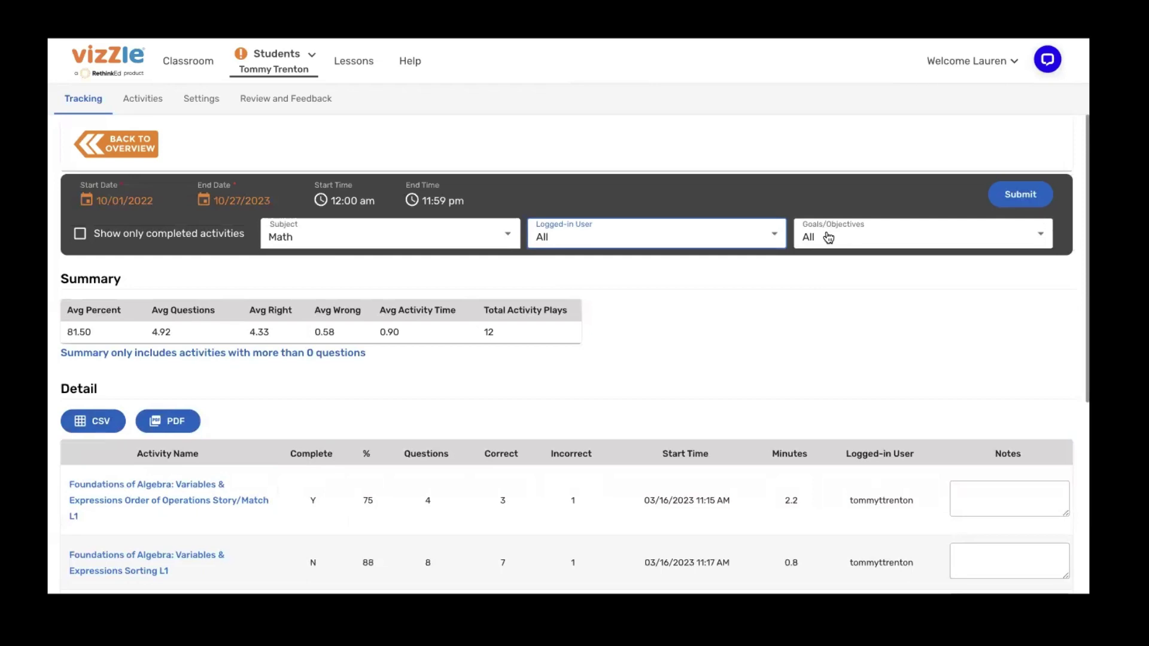
{"action": "scroll", "coordinate": [828, 237], "scroll_direction": "down", "scroll_amount": 7}
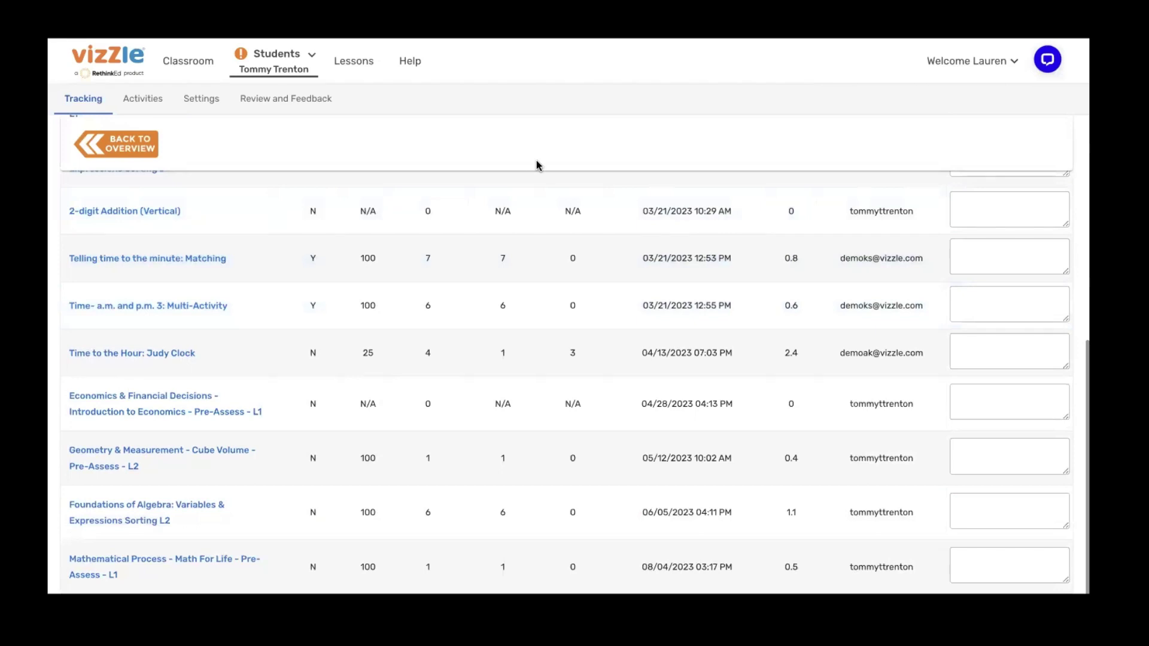
{"action": "scroll", "coordinate": [339, 407], "scroll_direction": "up", "scroll_amount": 2}
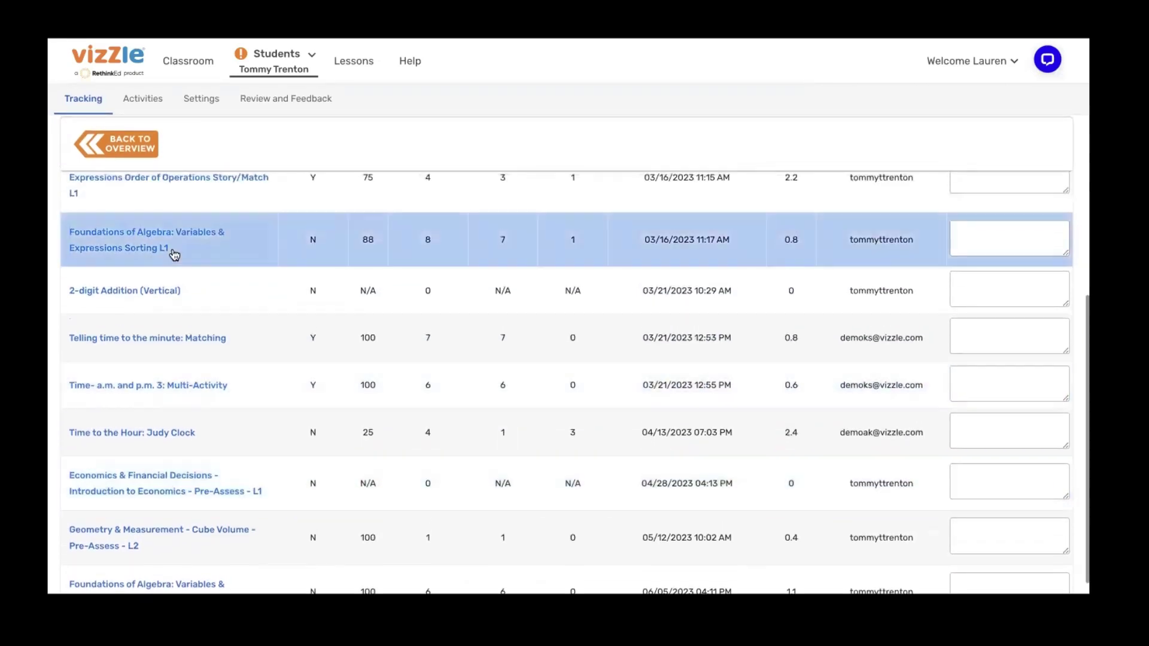
{"action": "left_click", "coordinate": [155, 242]}
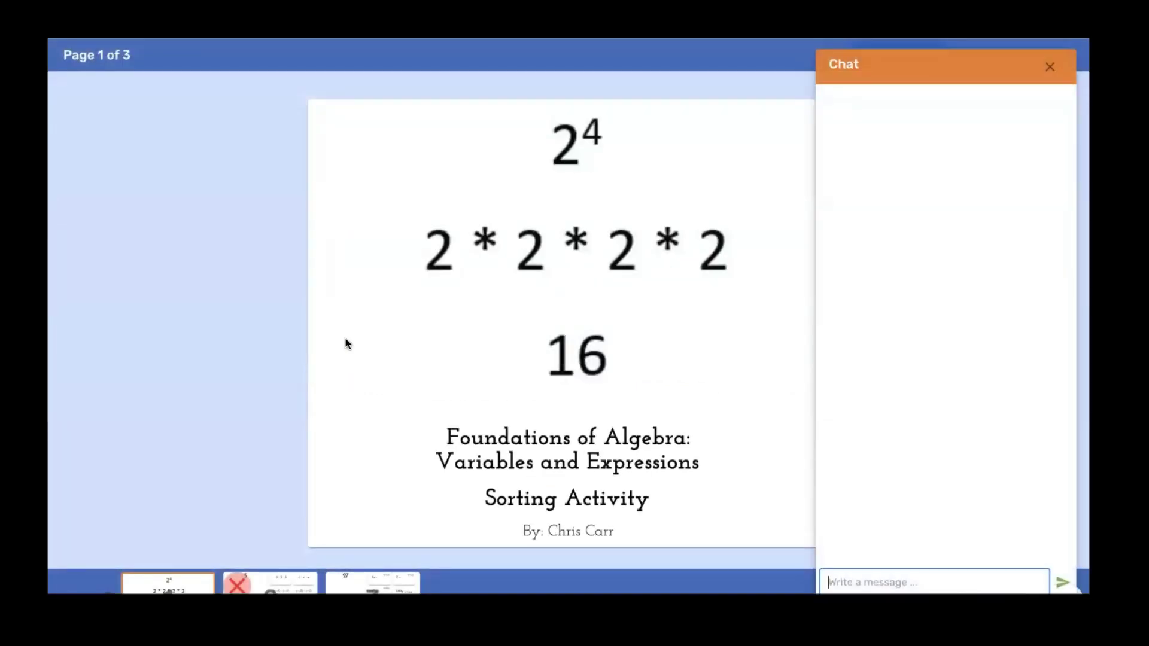
Step: Close the Chat panel and jump to page 2 of the Sorting L1 activity
{"action": "left_click", "coordinate": [1050, 67]}
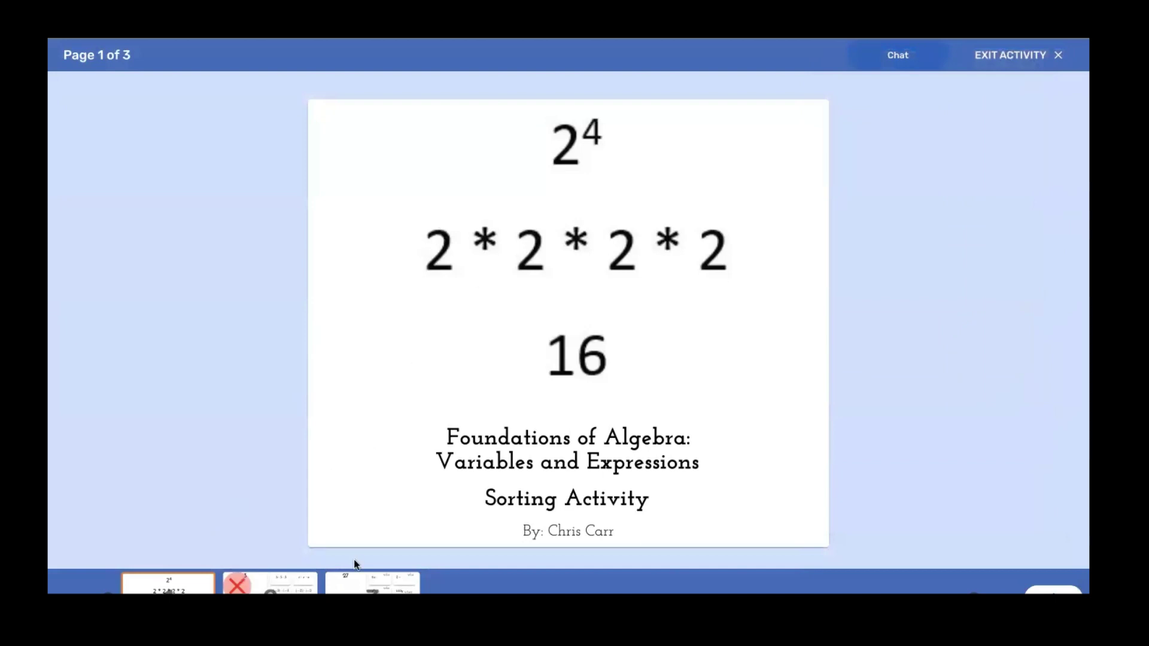
{"action": "left_click", "coordinate": [264, 589]}
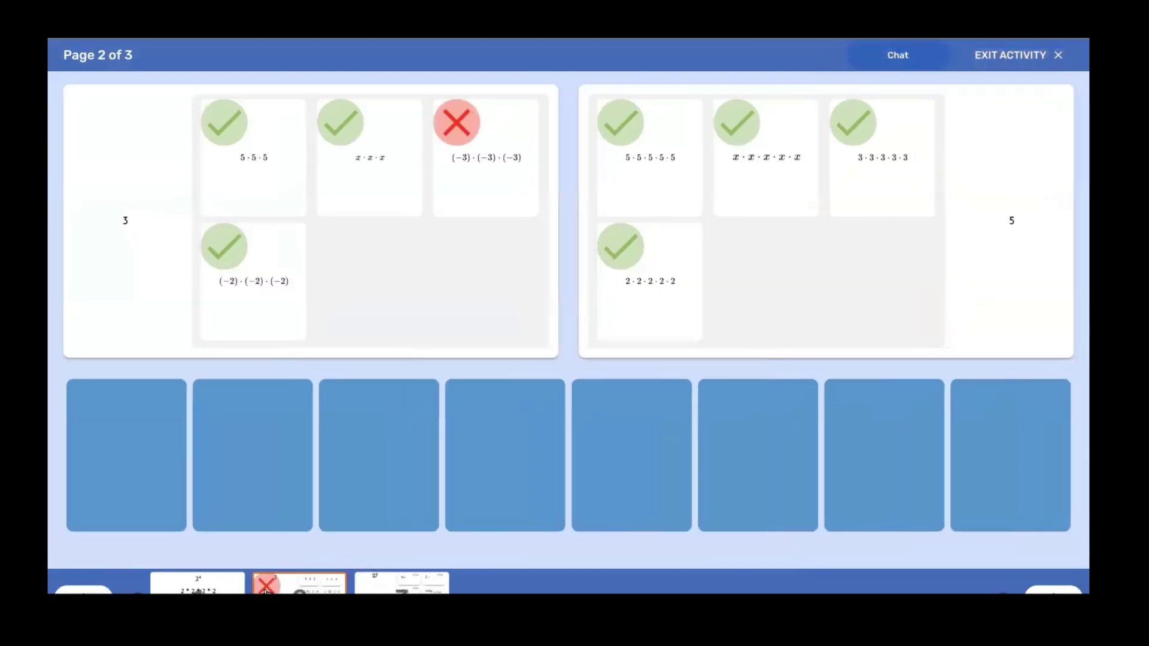